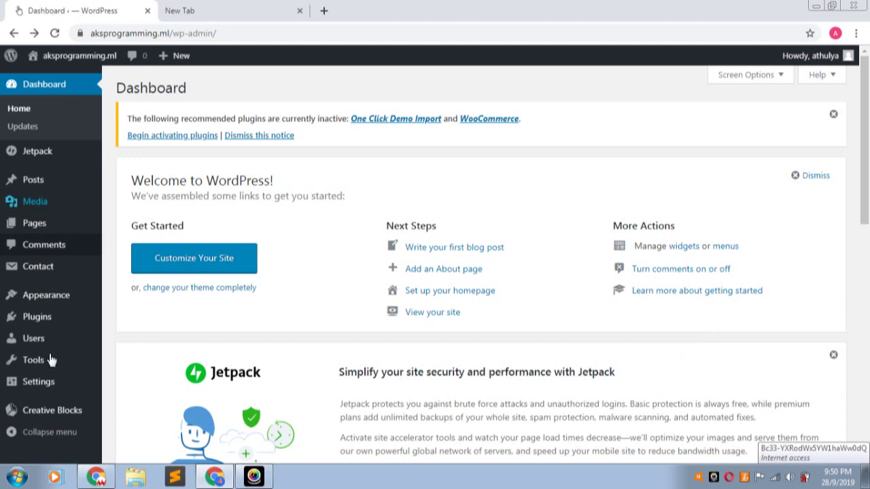
# - Search the WordPress plugin directory for 'Wp mail smtp'
pyautogui.moveTo(3, 191)
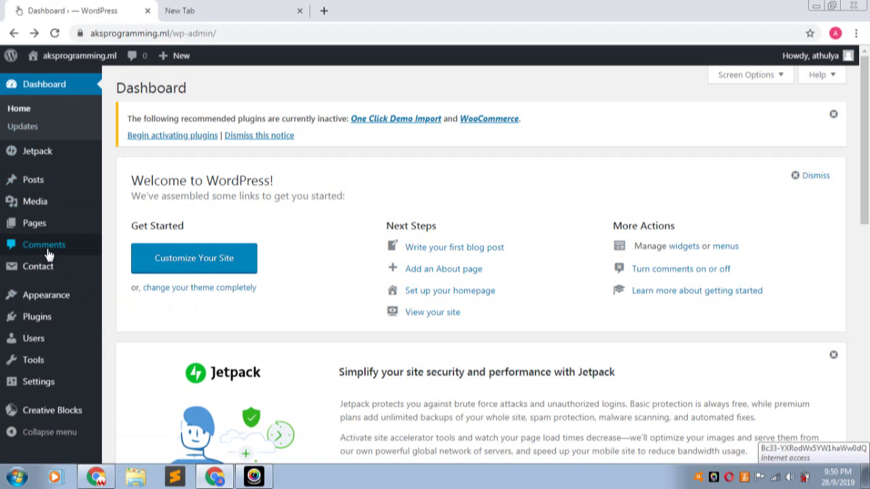
pyautogui.moveTo(33, 323)
pyautogui.click(128, 338)
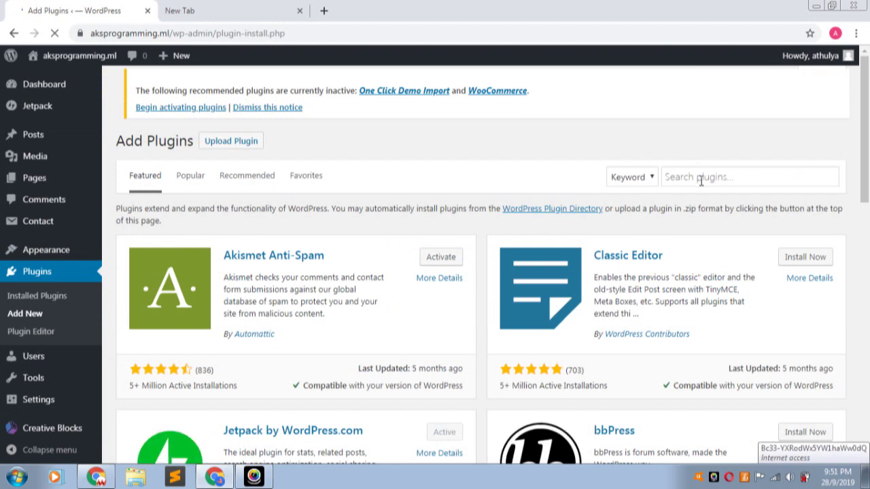
pyautogui.click(701, 181)
pyautogui.write('W')
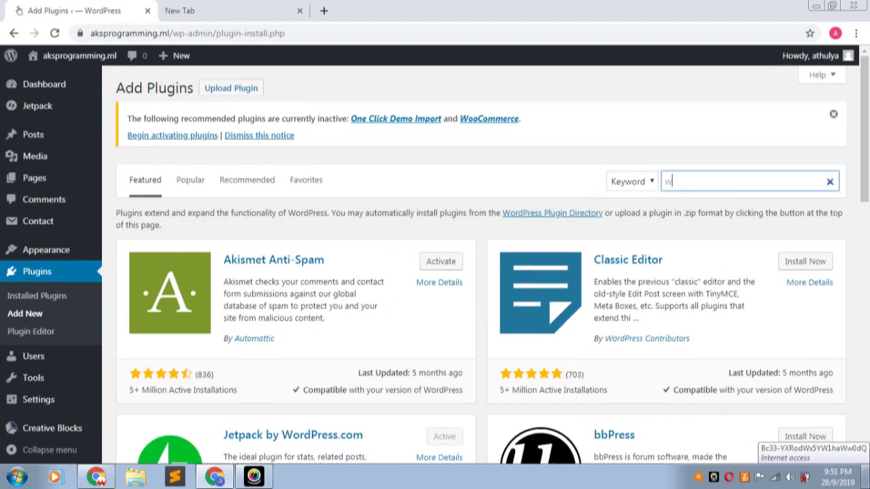
pyautogui.write('p mail smtp')
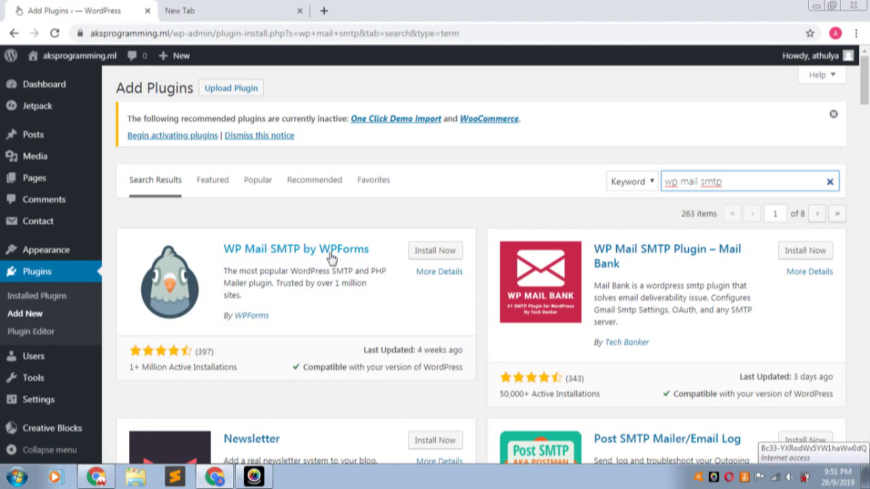
# - Install and activate the WP Mail SMTP by WPForms plugin
pyautogui.click(423, 252)
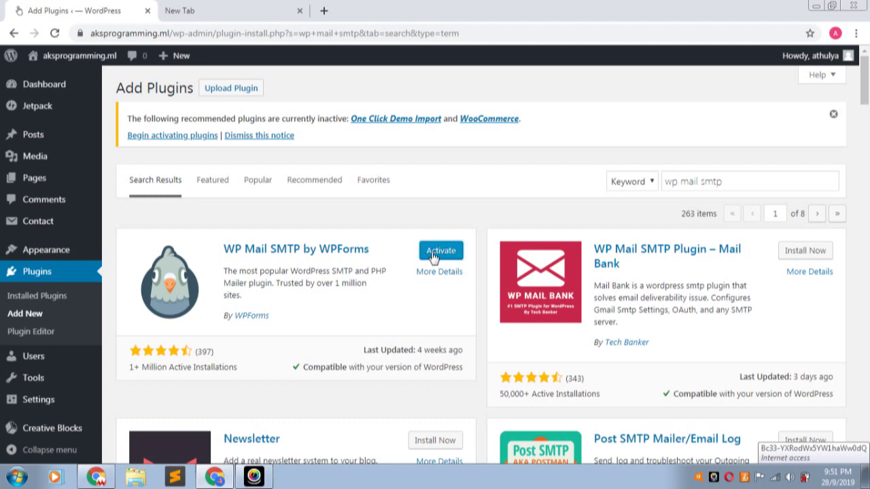
pyautogui.click(438, 251)
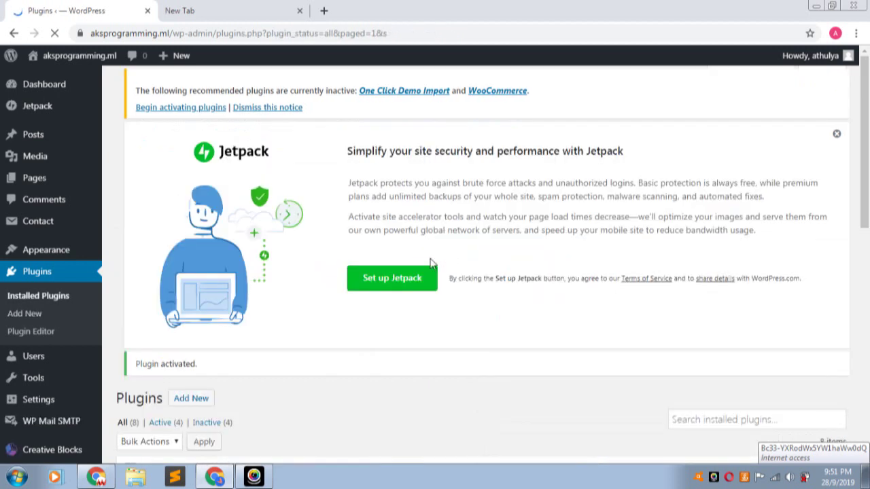
pyautogui.scroll(-1, 299, 204)
pyautogui.scroll(-5, 301, 204)
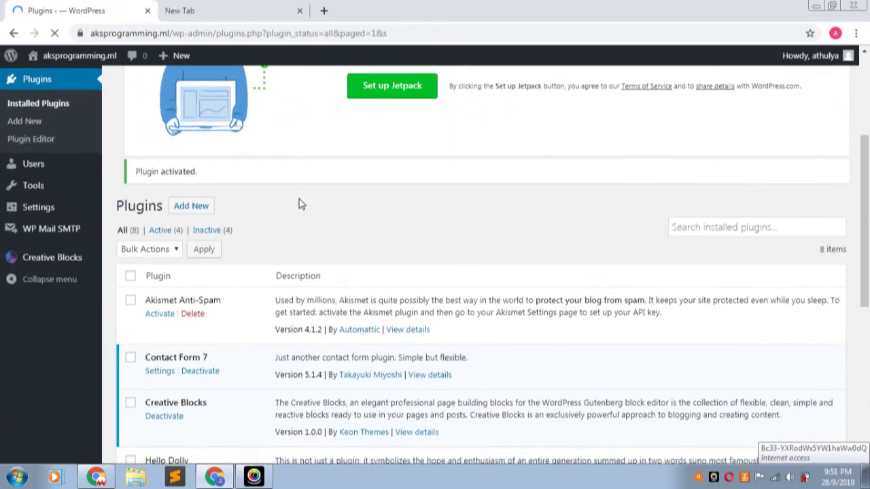
pyautogui.scroll(-2, 309, 228)
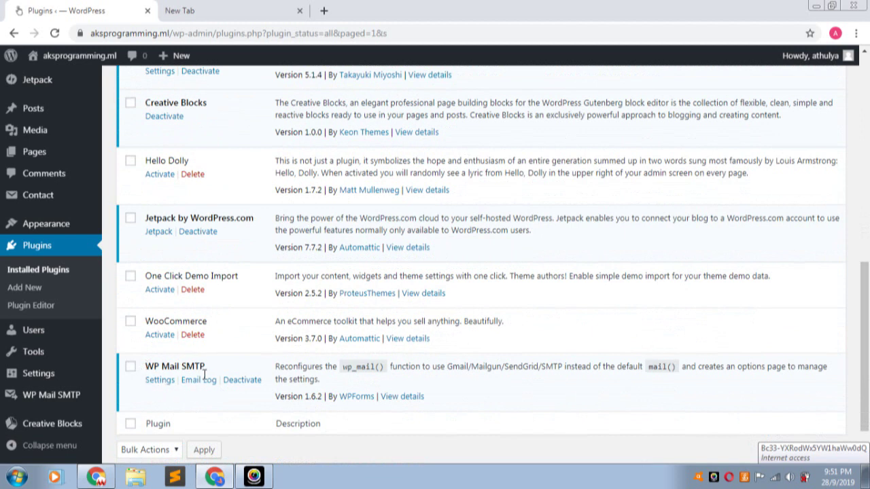
pyautogui.moveTo(37, 403)
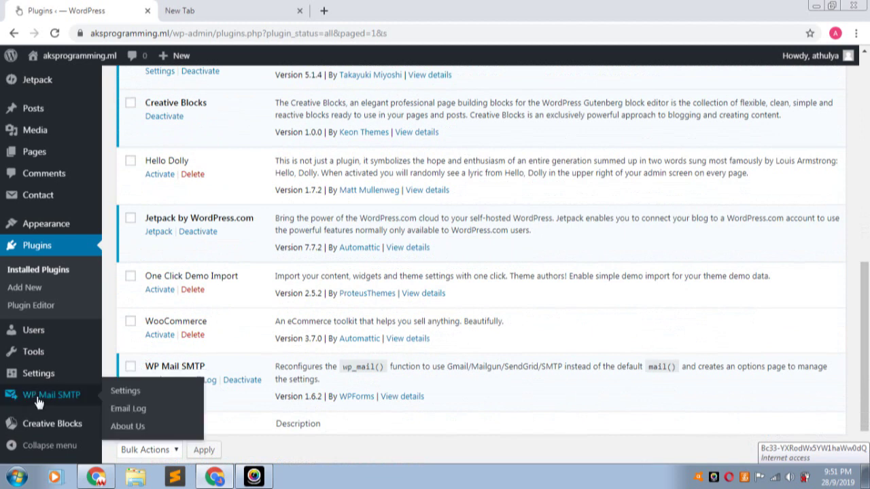
# - In WP Mail SMTP settings, replace From Email with the Gmail address and force it
pyautogui.click(129, 393)
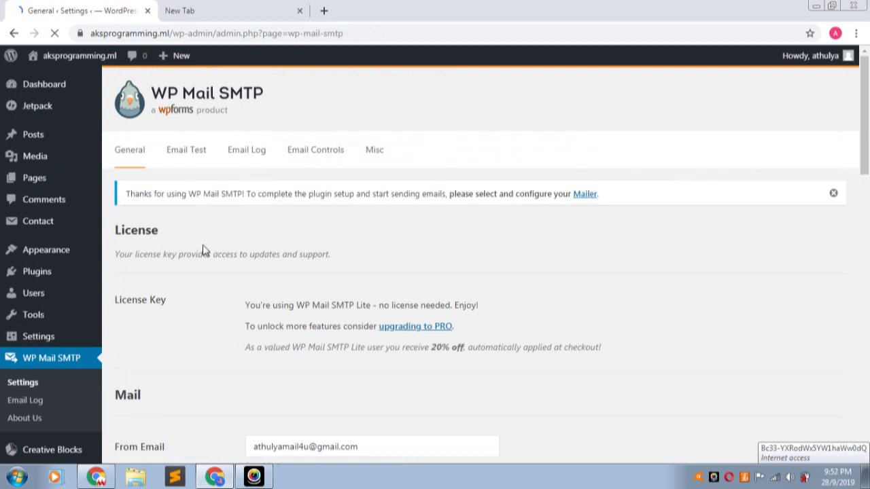
pyautogui.scroll(-2, 202, 250)
pyautogui.moveTo(358, 320); pyautogui.dragTo(186, 331)
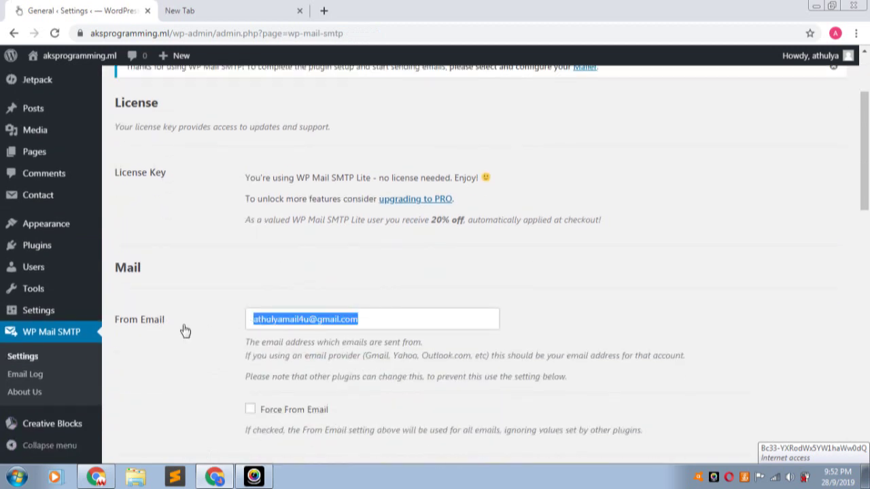
pyautogui.press('BackSpace')
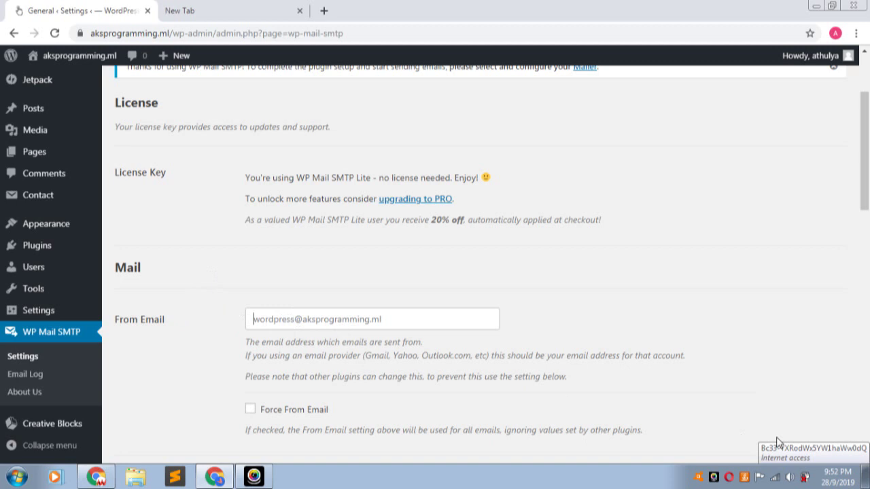
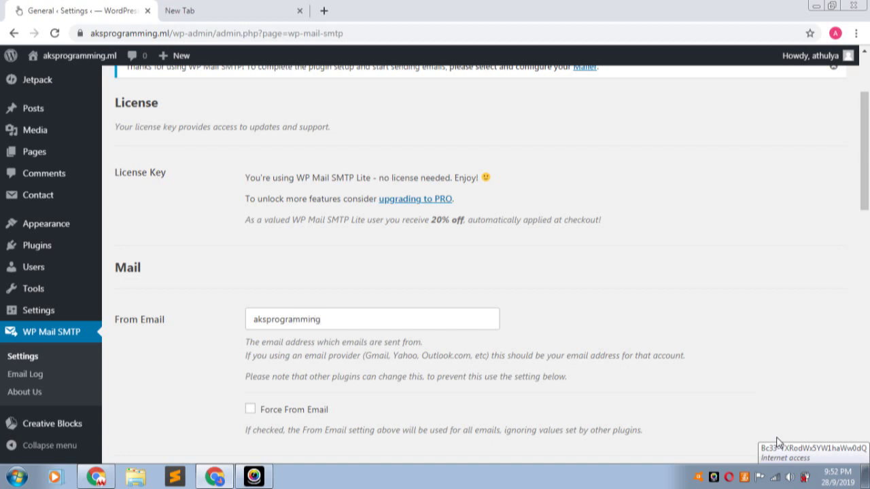
pyautogui.scroll(-2, 407, 324)
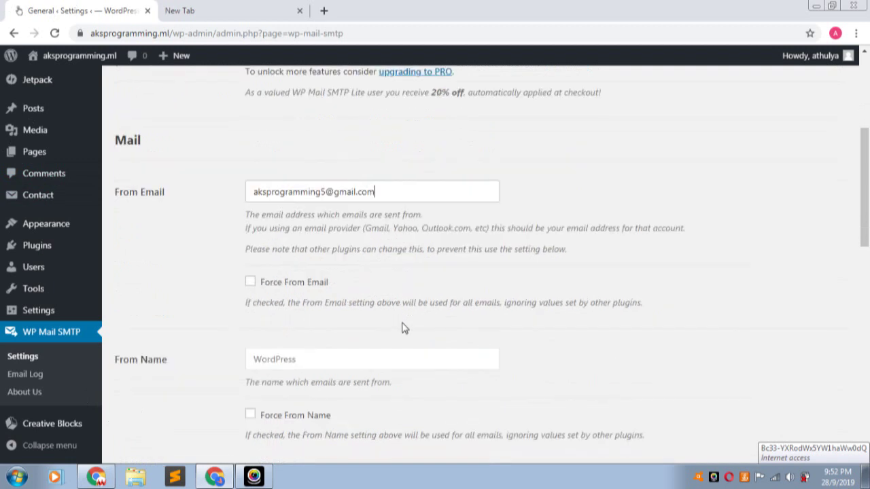
pyautogui.click(251, 282)
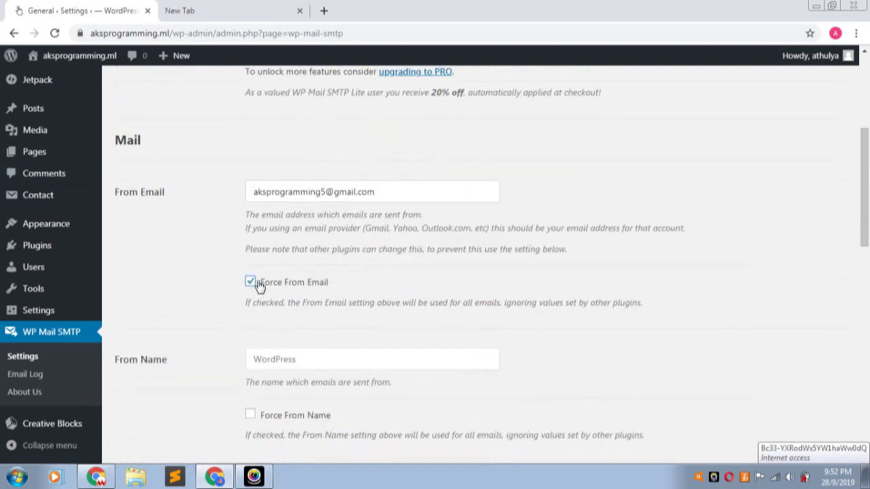
# - Set From Name to 'Aksprogramming' and force it on all outgoing emails
pyautogui.scroll(-2, 363, 301)
pyautogui.click(293, 232)
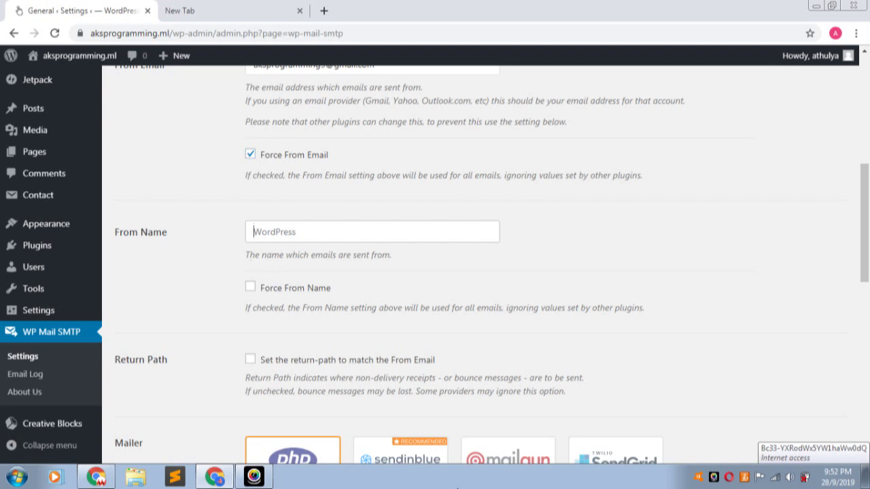
pyautogui.write('Aksprogramming')
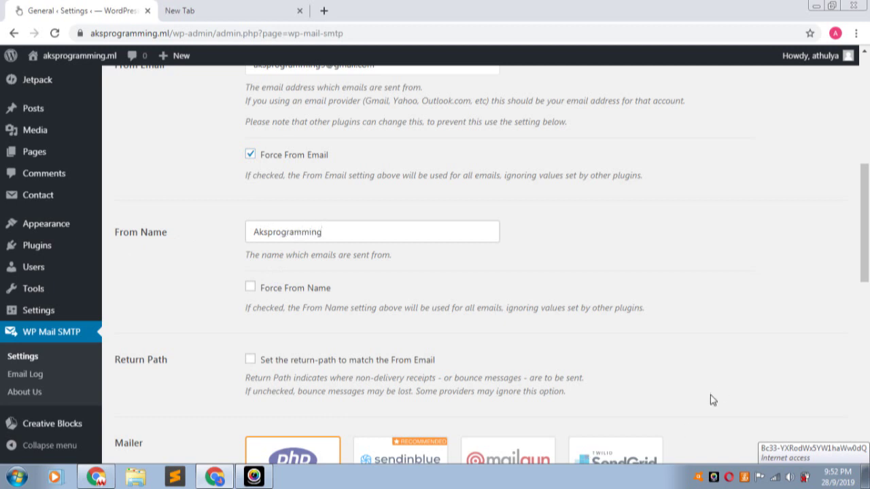
pyautogui.click(250, 289)
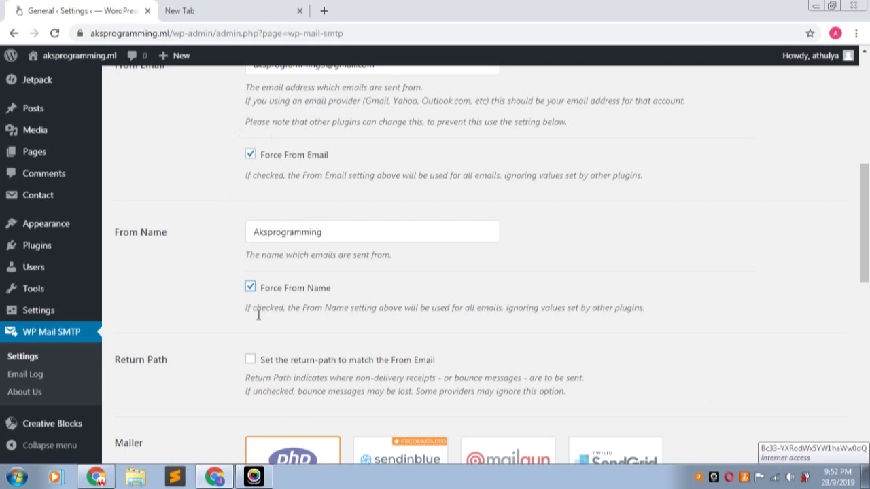
pyautogui.scroll(-5, 259, 292)
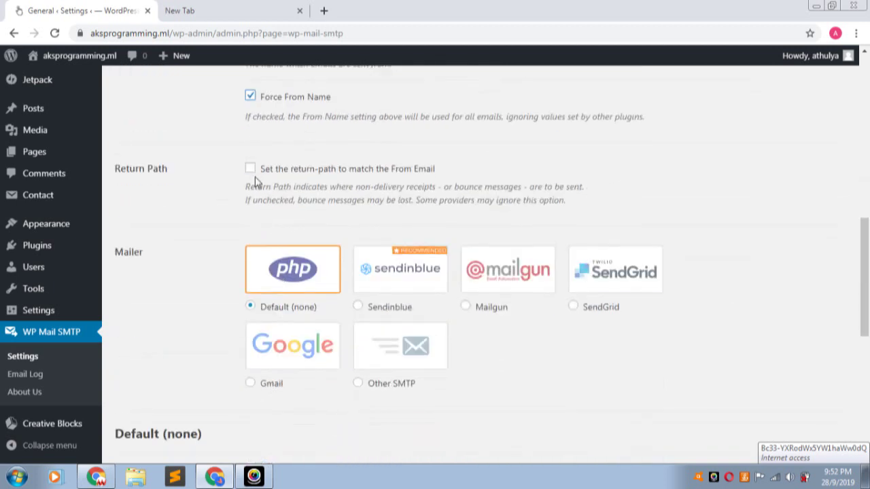
# - Enable setting the return-path to match the From Email
pyautogui.click(250, 169)
pyautogui.scroll(-1, 151, 234)
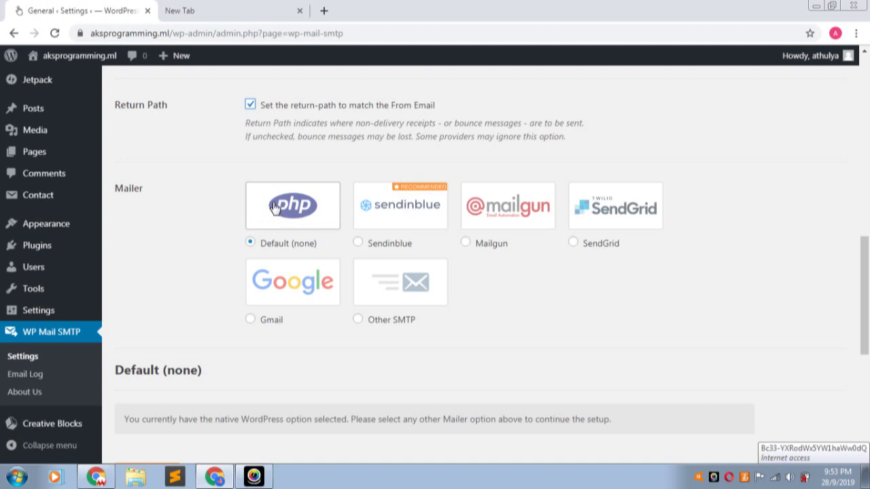
pyautogui.click(251, 244)
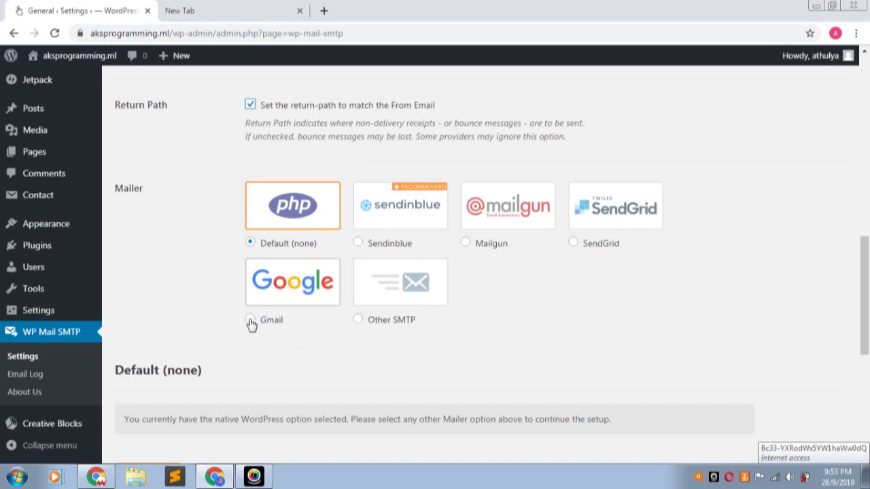
# - Choose Gmail as the mailer and bring up its Client ID and Secret settings
pyautogui.click(250, 320)
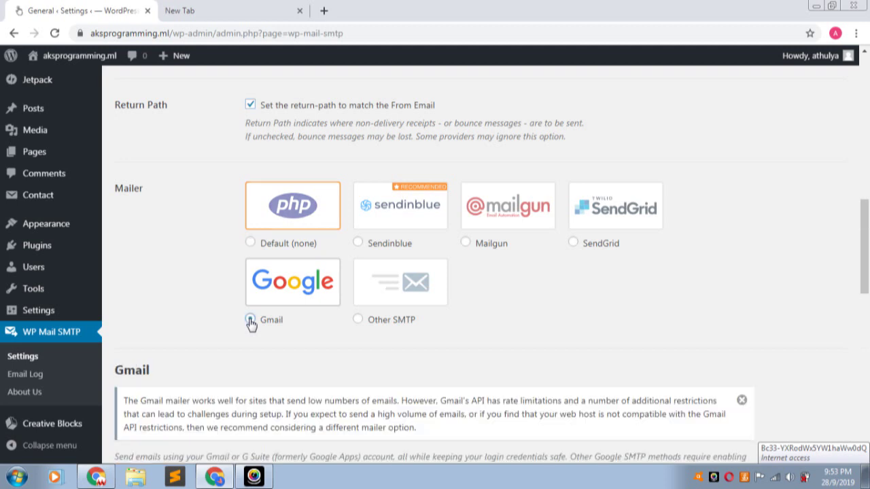
pyautogui.scroll(-3, 305, 320)
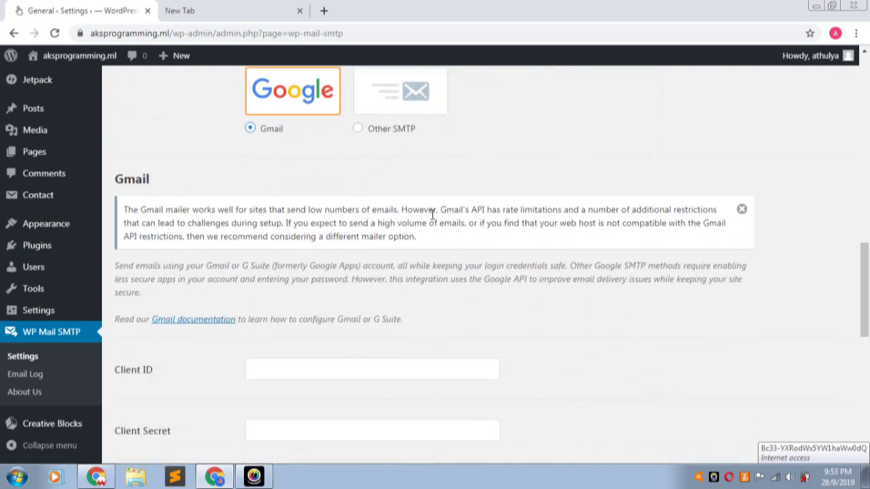
pyautogui.scroll(-2, 422, 231)
pyautogui.scroll(-1, 153, 258)
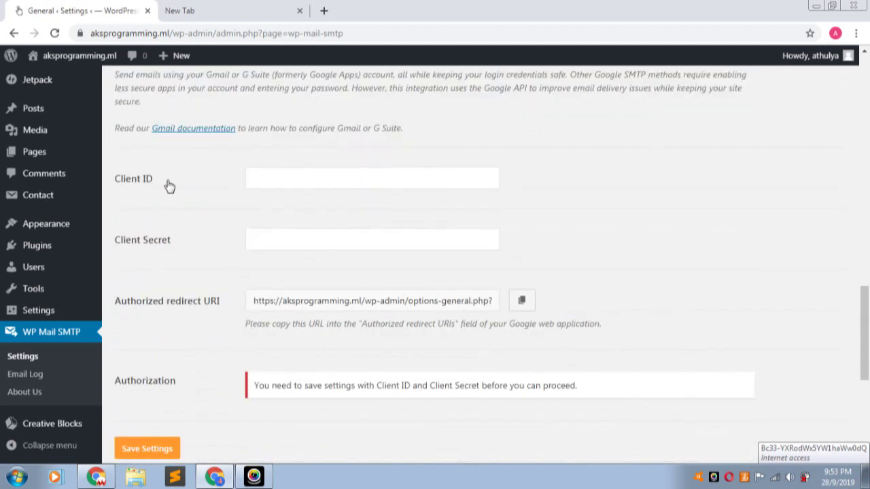
pyautogui.moveTo(179, 244); pyautogui.dragTo(114, 247)
pyautogui.click(115, 248)
# - Open the 'How to Set Up the Gmail Mailer' guide in a new tab and read through it
pyautogui.click(201, 130)
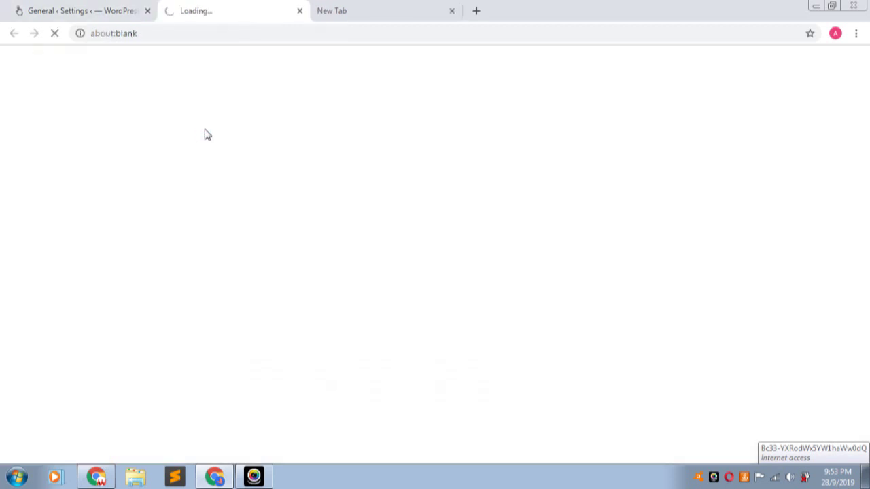
pyautogui.click(76, 10)
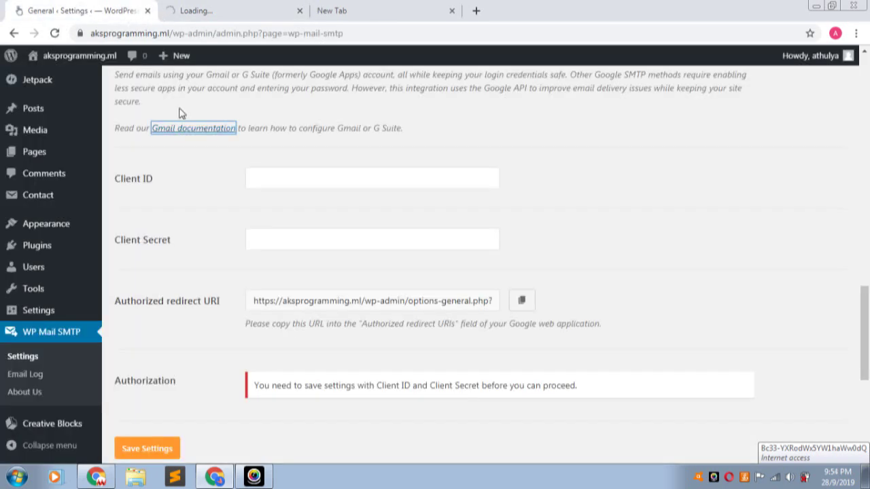
pyautogui.click(207, 9)
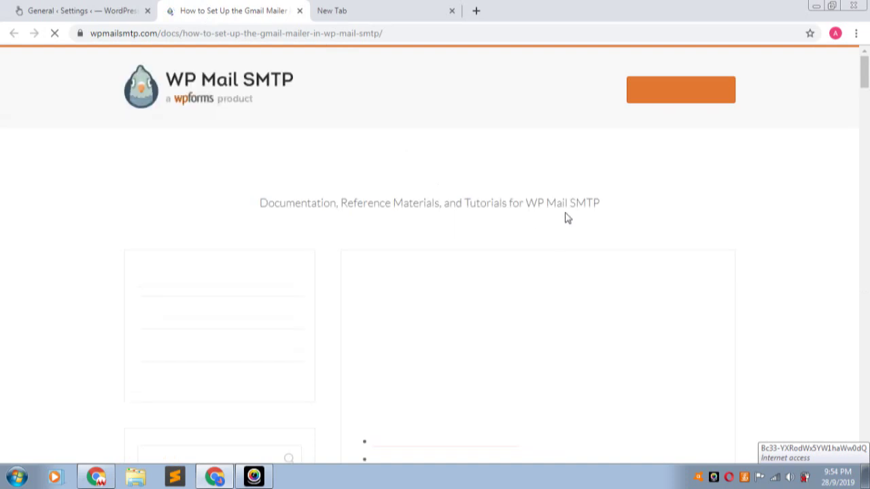
pyautogui.scroll(-4, 374, 139)
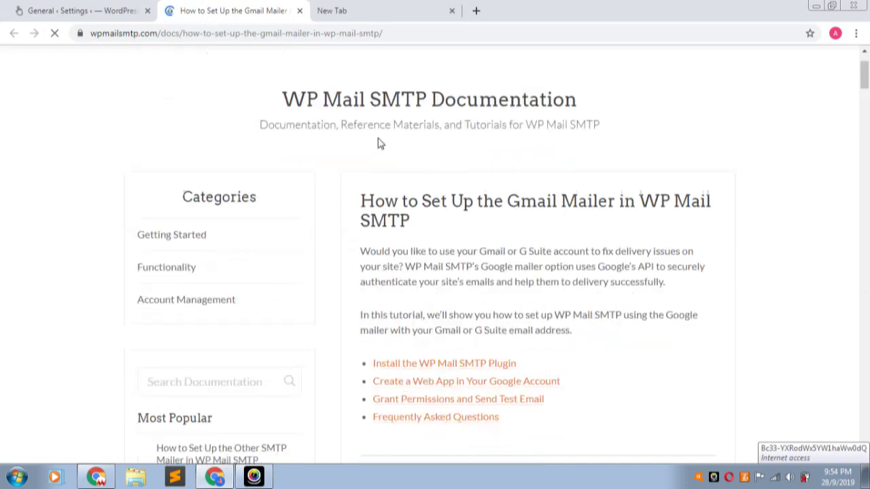
pyautogui.scroll(-7, 381, 141)
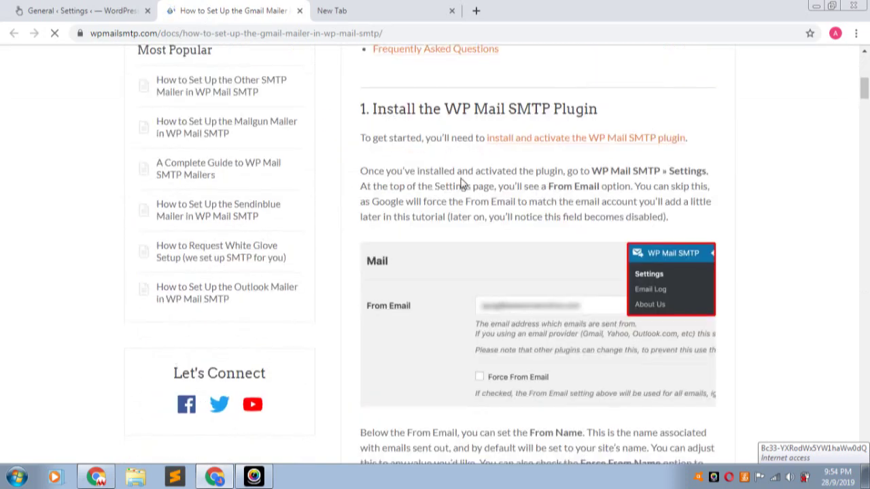
pyautogui.scroll(-6, 479, 224)
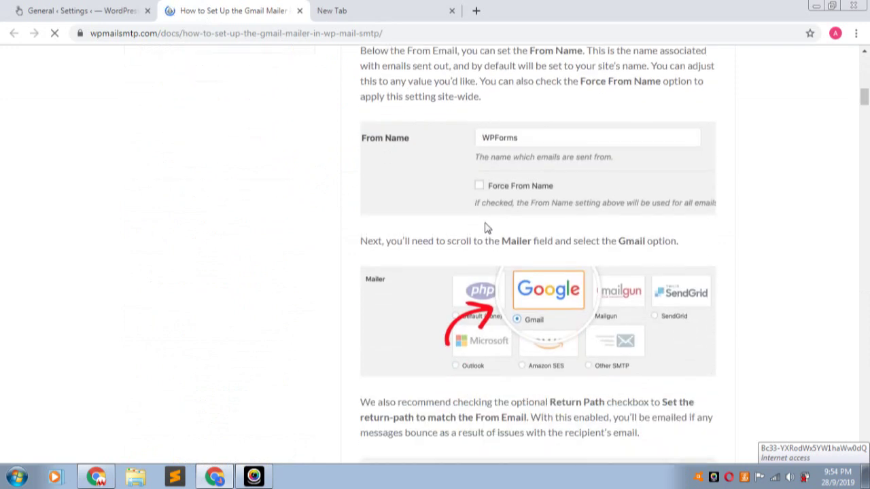
pyautogui.scroll(-4, 489, 227)
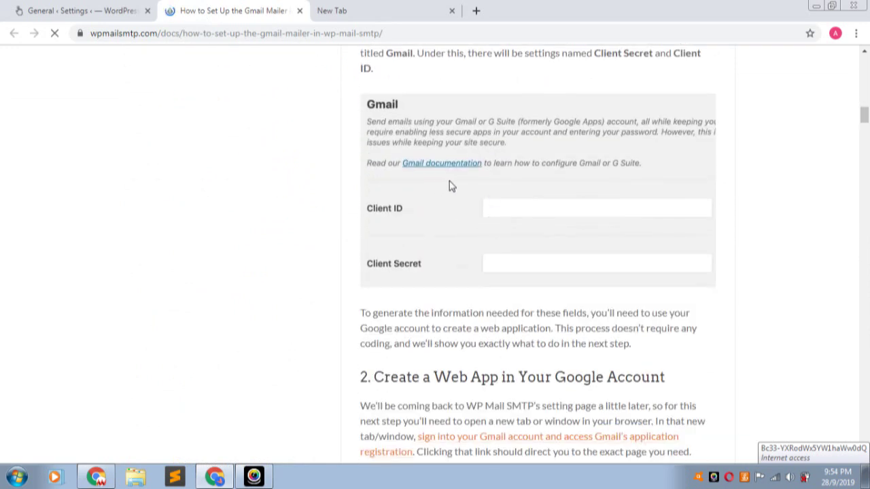
pyautogui.scroll(-2, 448, 186)
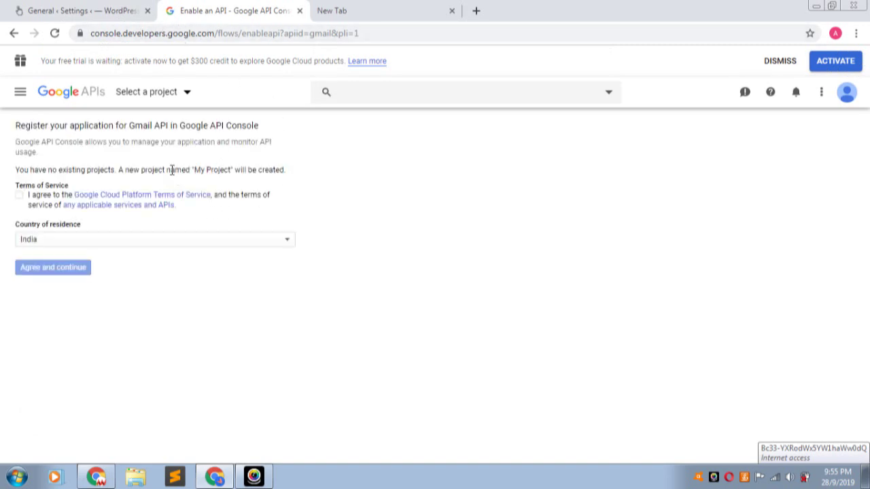
# - Accept the Terms of Service, create the Gmail API project, and go to credentials
pyautogui.click(20, 195)
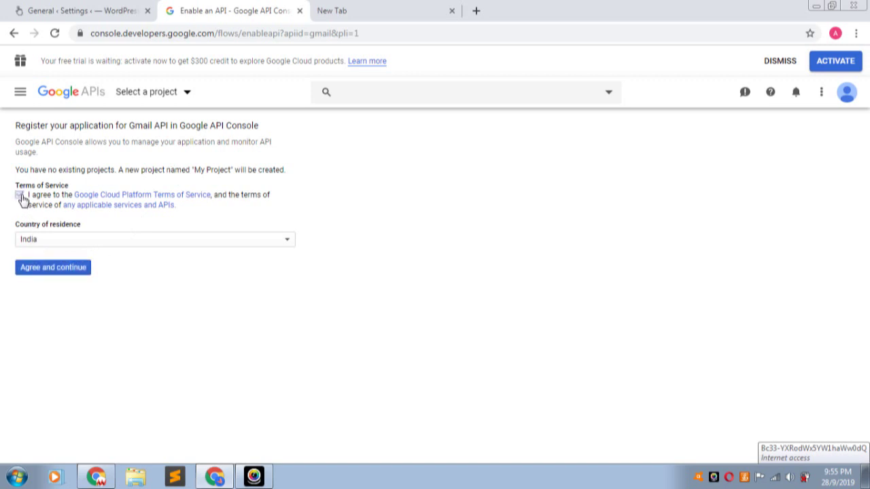
pyautogui.click(45, 269)
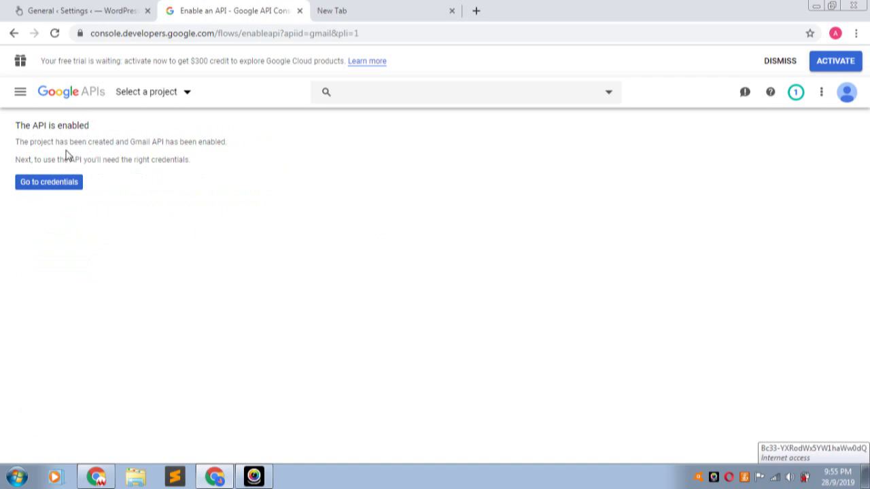
pyautogui.click(56, 186)
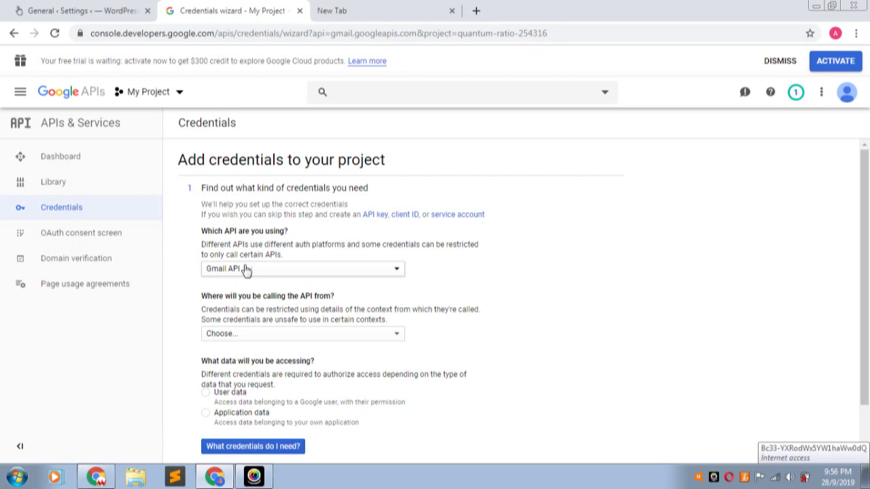
# - Search the API Library for Gmail and open the Gmail API entry
pyautogui.click(70, 191)
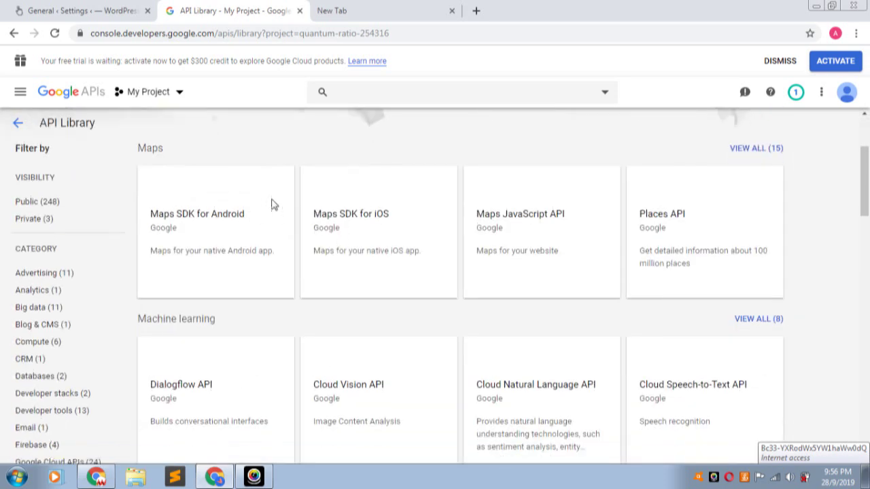
pyautogui.scroll(2, 235, 183)
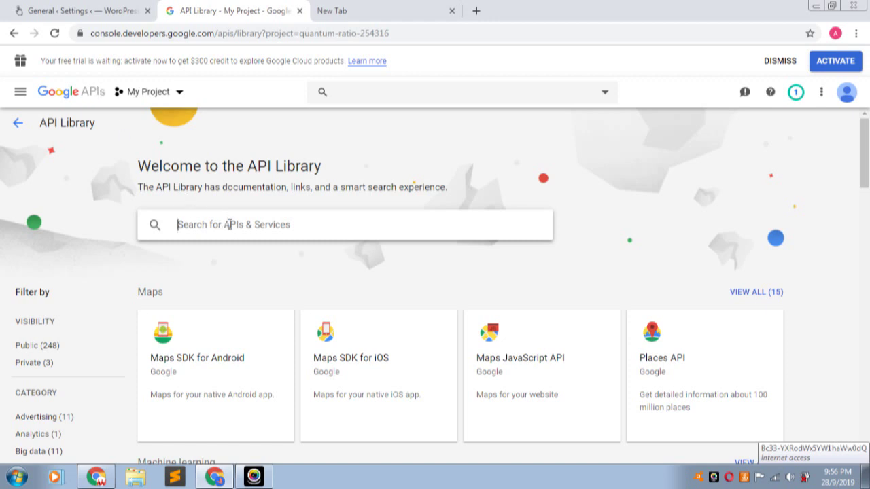
pyautogui.write('gmail')
pyautogui.press('Return')
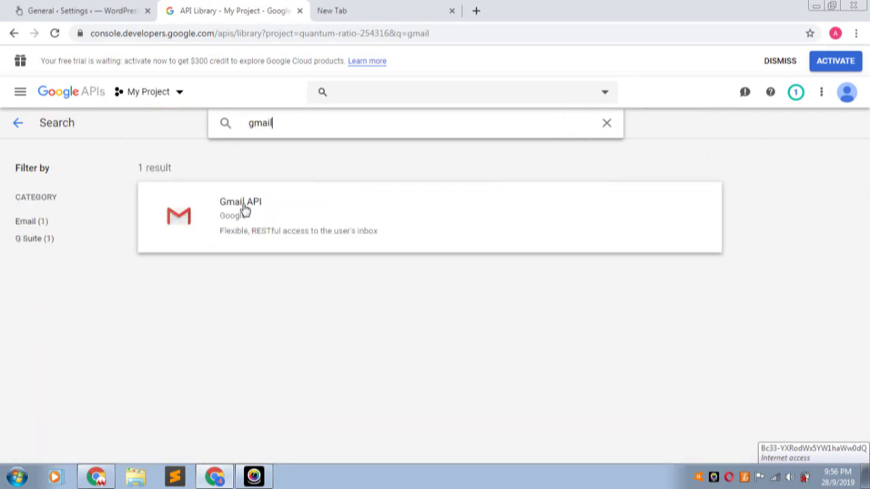
pyautogui.click(248, 206)
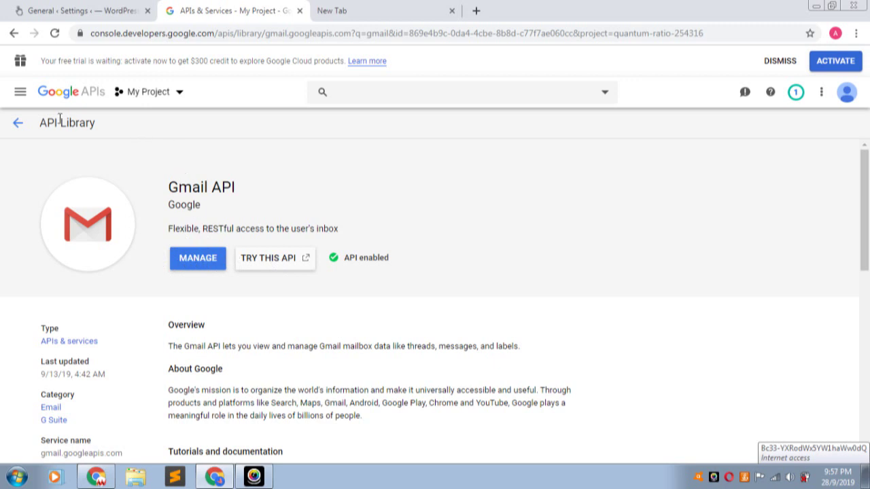
# - Open the Gmail API Overview page showing its Enabled status
pyautogui.click(20, 92)
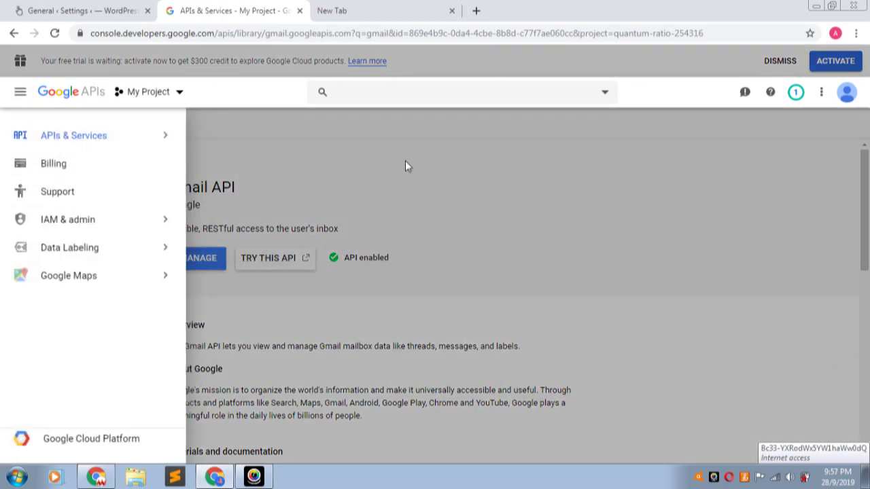
pyautogui.click(502, 143)
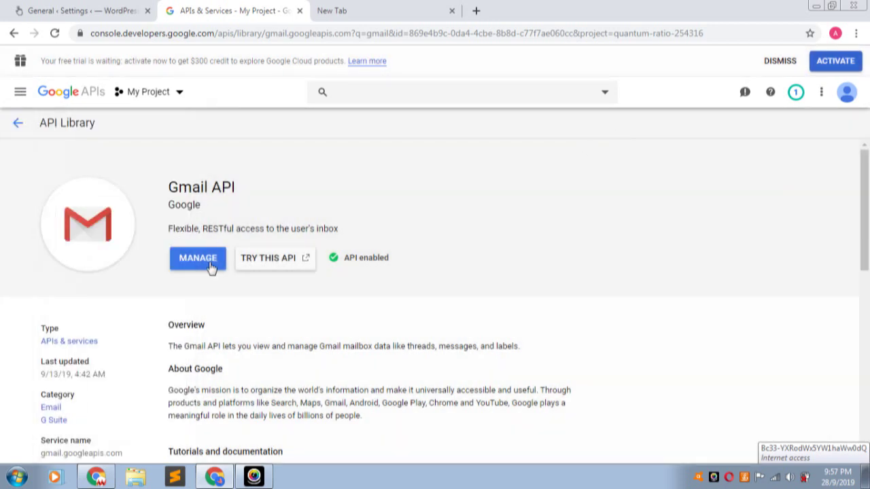
pyautogui.click(206, 264)
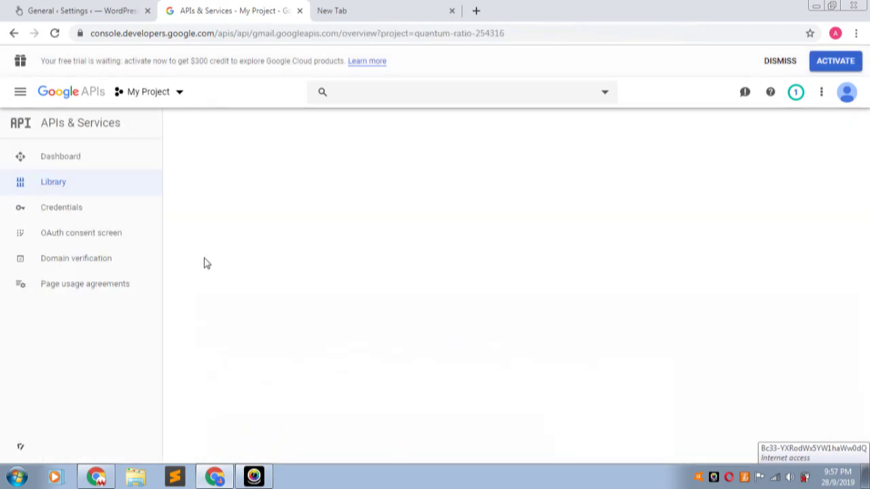
pyautogui.click(75, 212)
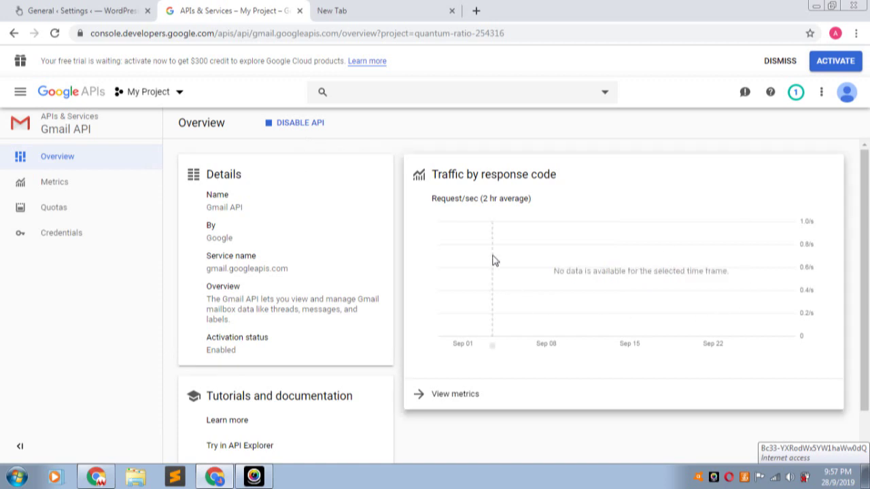
pyautogui.scroll(-1, 493, 260)
pyautogui.scroll(1, 494, 261)
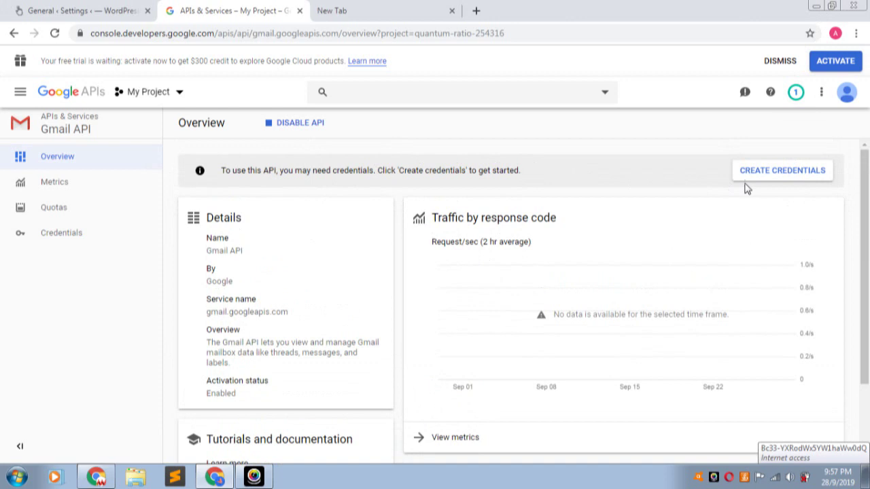
# - Specify Gmail API credentials for Web browser (Javascript) accessing user data, then set up consent
pyautogui.click(789, 173)
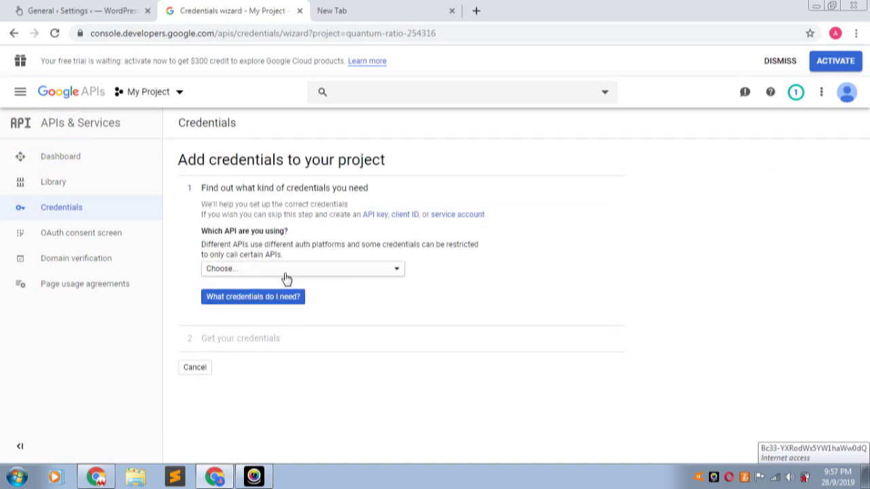
pyautogui.click(295, 273)
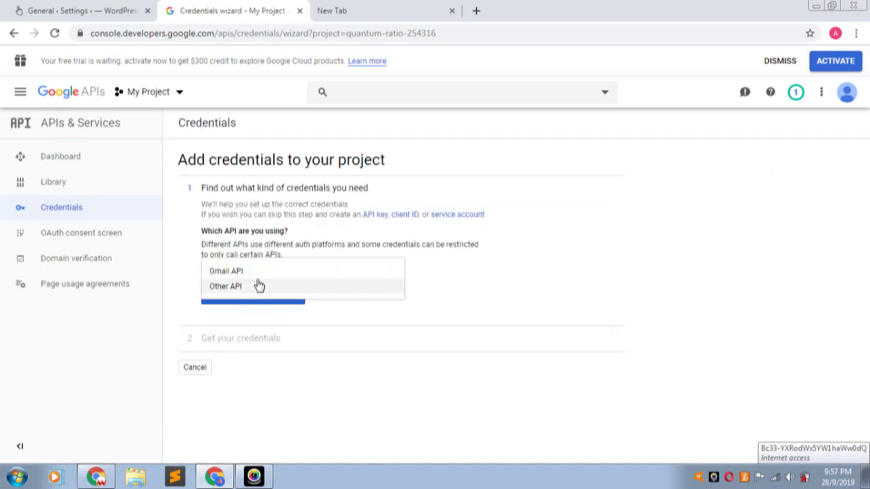
pyautogui.click(262, 274)
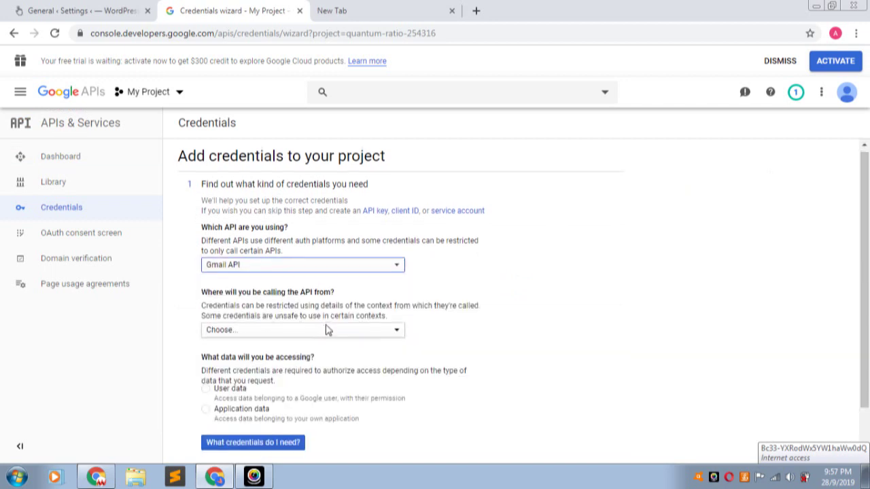
pyautogui.scroll(-1, 326, 330)
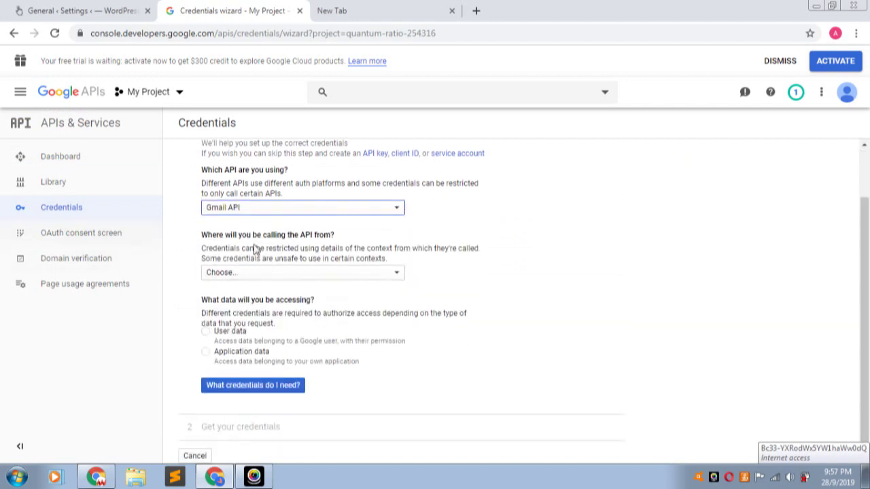
pyautogui.click(279, 275)
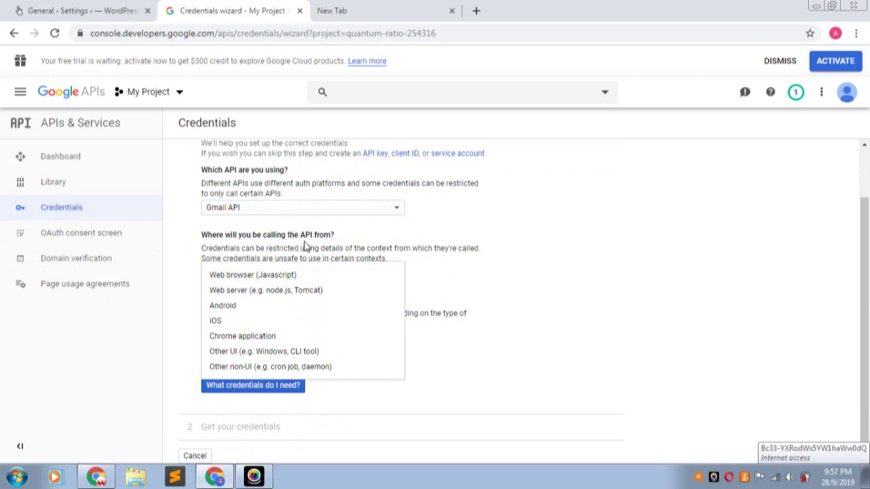
pyautogui.click(238, 277)
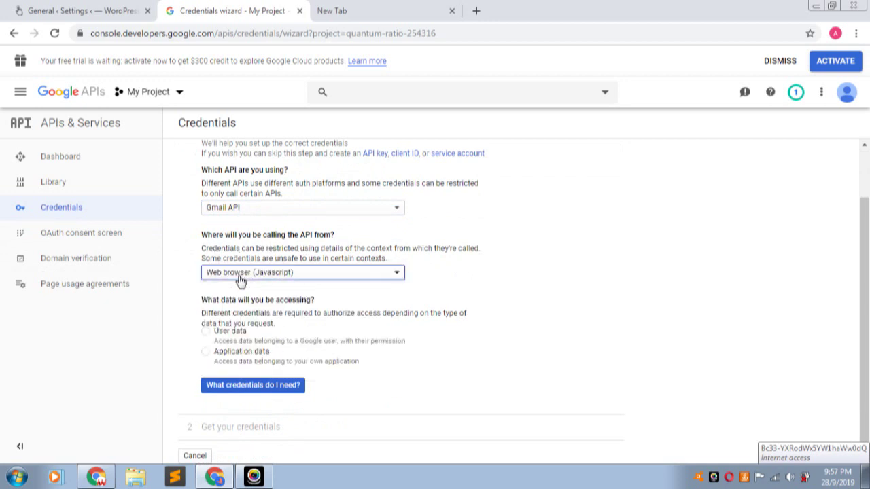
pyautogui.click(206, 333)
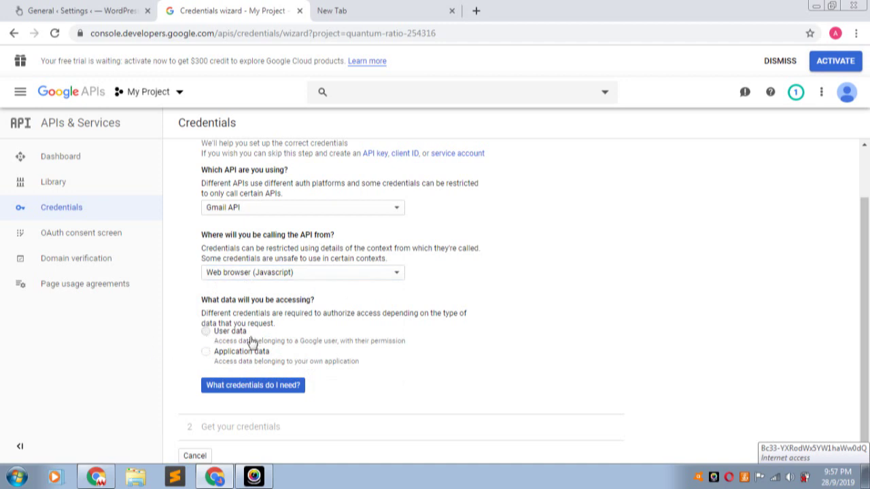
pyautogui.click(255, 386)
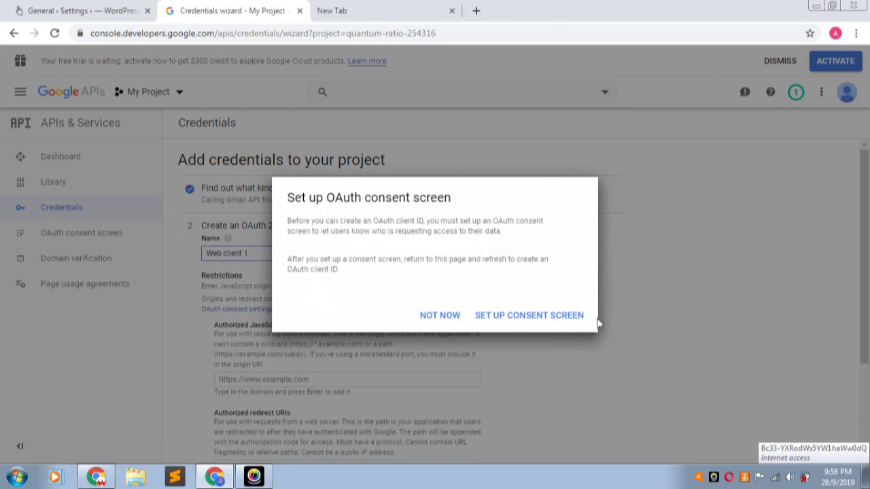
pyautogui.click(544, 319)
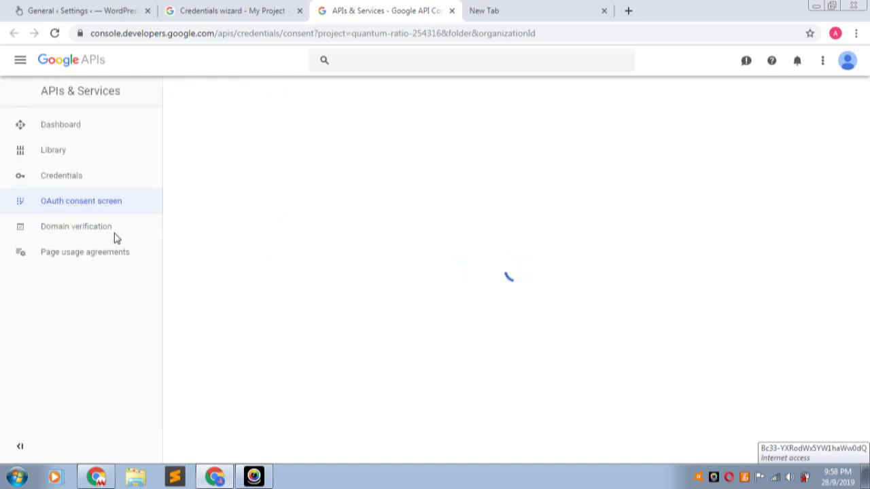
# - Copy the plugin name 'WP Mail SMTP' from the WordPress tab
pyautogui.click(100, 208)
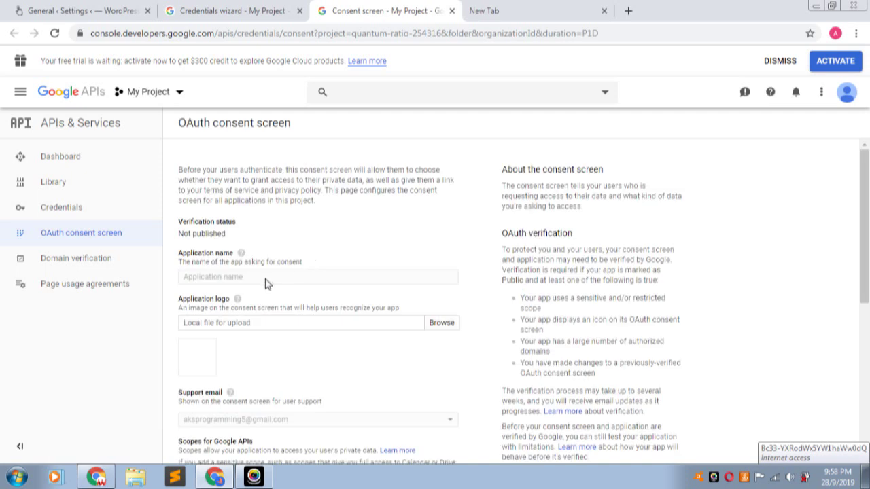
pyautogui.click(66, 12)
pyautogui.scroll(10, 185, 117)
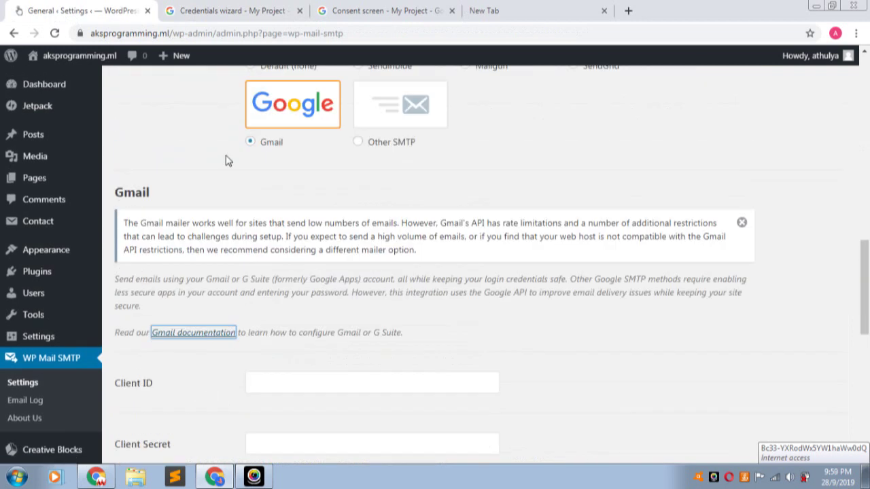
pyautogui.scroll(8, 194, 146)
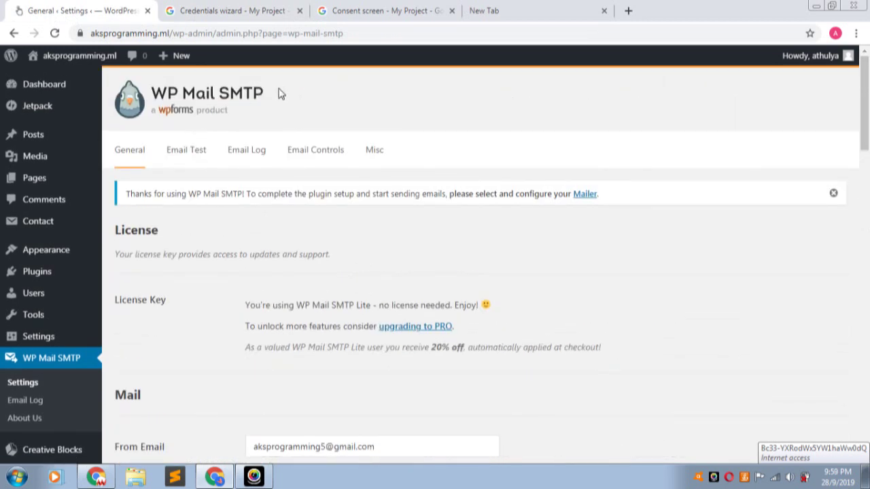
pyautogui.doubleClick(199, 98)
pyautogui.click(182, 95)
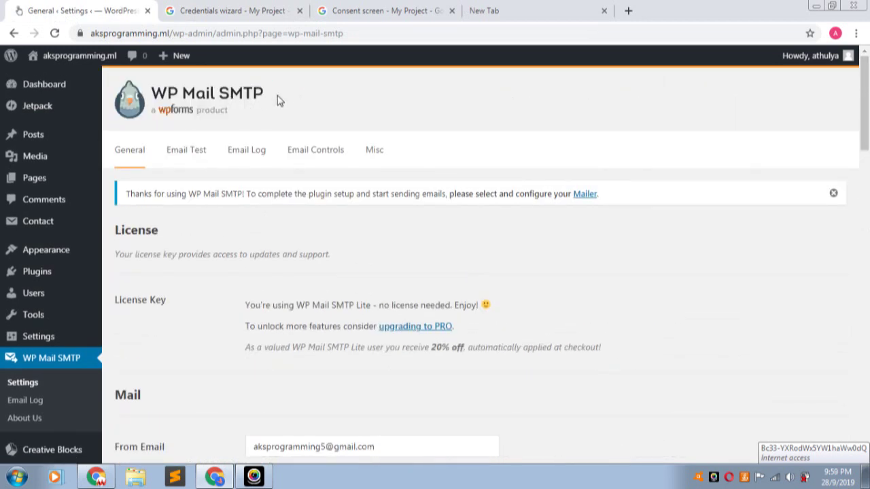
pyautogui.moveTo(243, 194); pyautogui.dragTo(187, 195)
pyautogui.rightClick(195, 196)
pyautogui.click(218, 202)
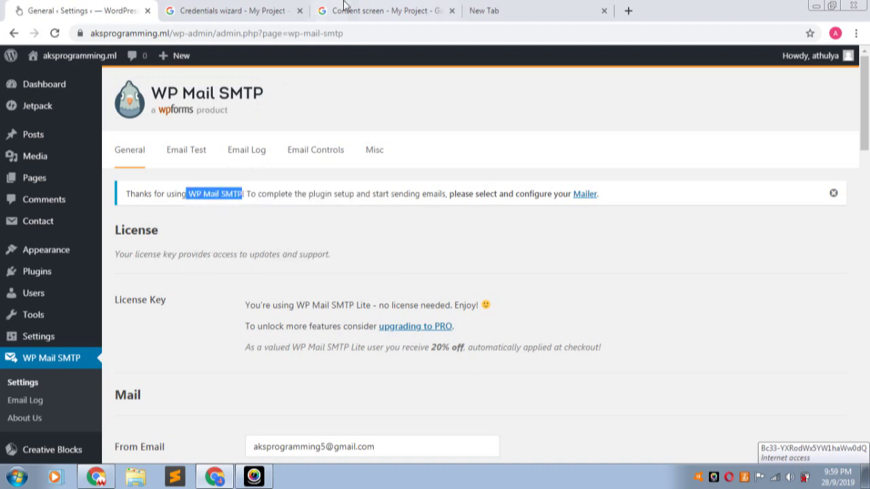
# - Paste 'WP Mail SMTP' as the OAuth consent screen application name
pyautogui.click(371, 10)
pyautogui.click(216, 276)
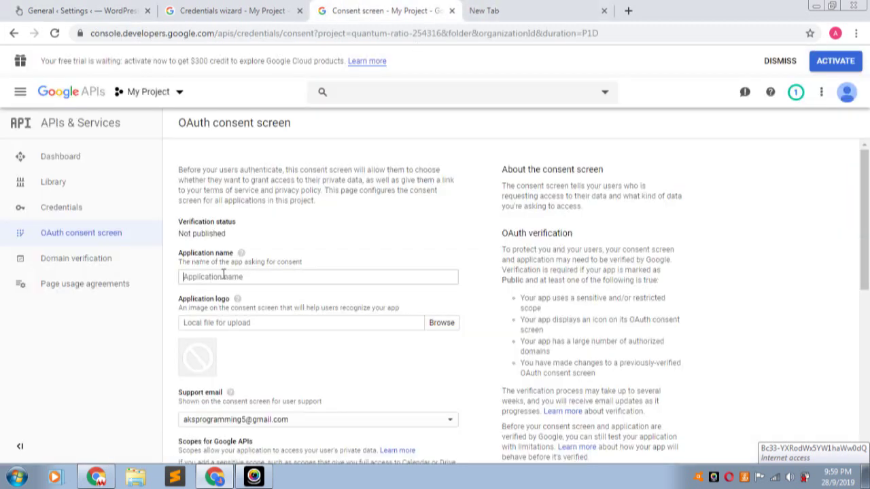
pyautogui.hotkey('ctrl', 'v')
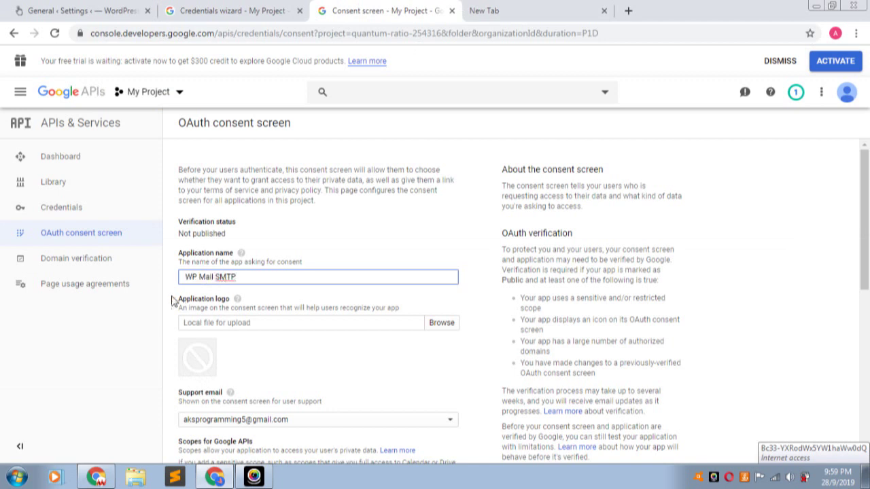
pyautogui.click(134, 332)
pyautogui.scroll(-4, 215, 318)
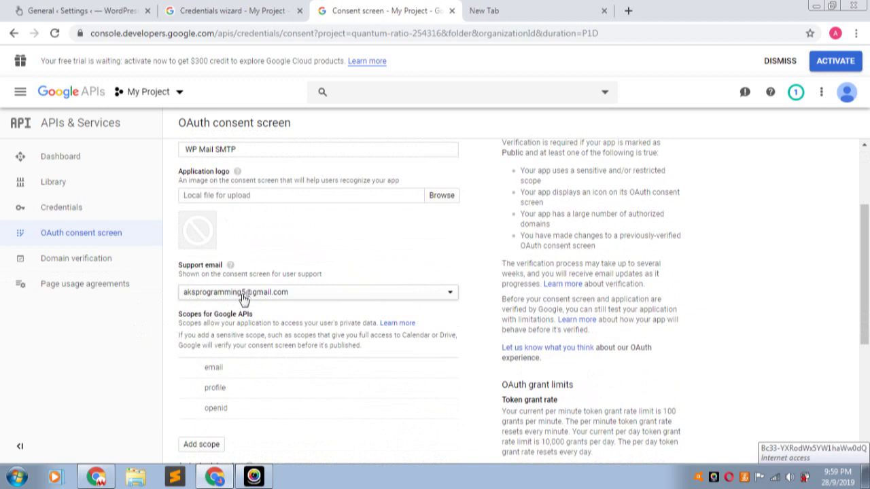
pyautogui.scroll(-3, 266, 294)
pyautogui.scroll(-5, 266, 294)
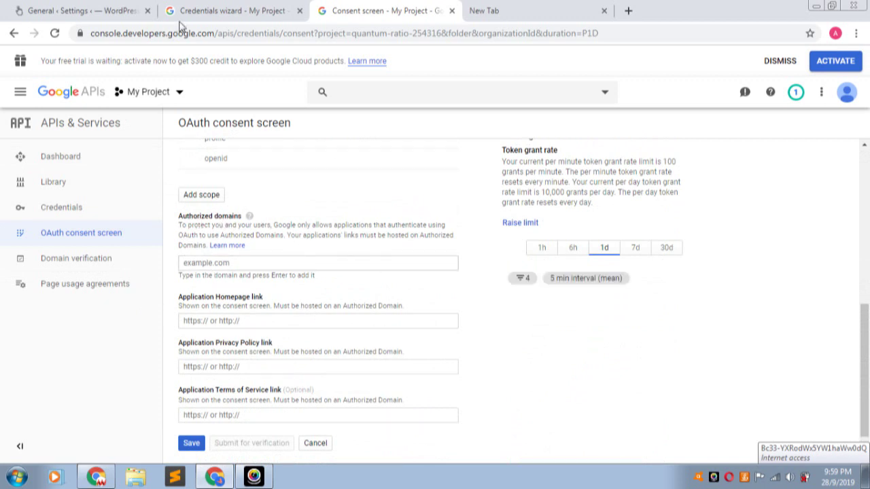
# - Copy the WordPress site address from the browser's address bar
pyautogui.click(72, 11)
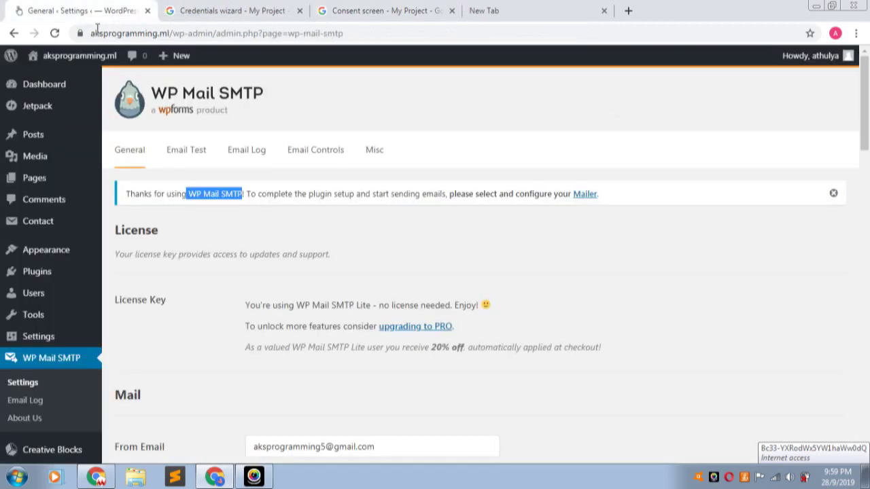
pyautogui.moveTo(171, 34); pyautogui.dragTo(84, 37)
pyautogui.rightClick(143, 37)
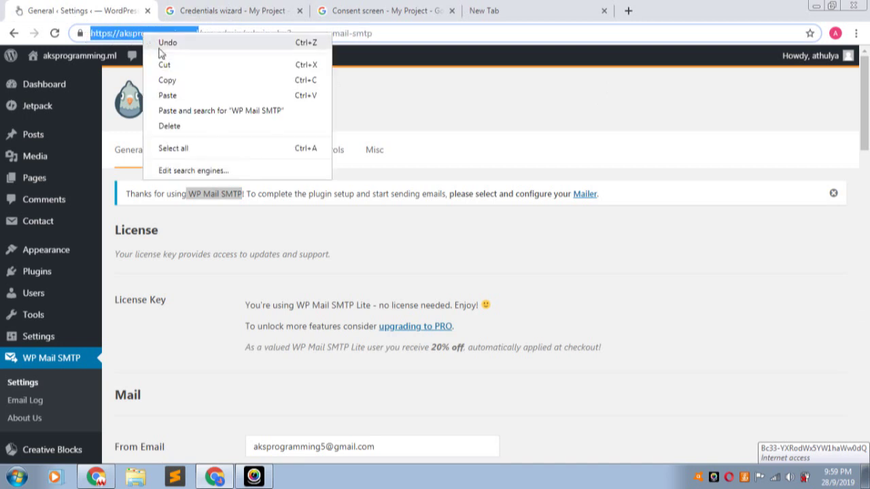
pyautogui.click(170, 78)
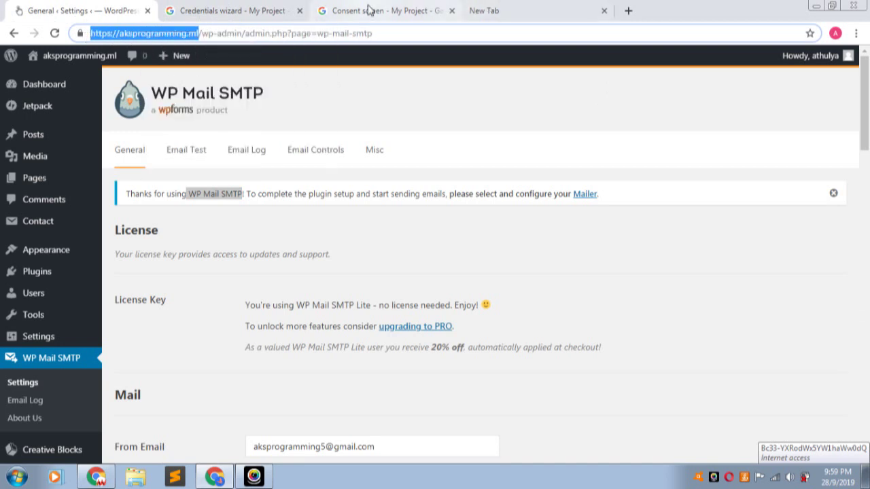
pyautogui.click(370, 11)
pyautogui.click(249, 262)
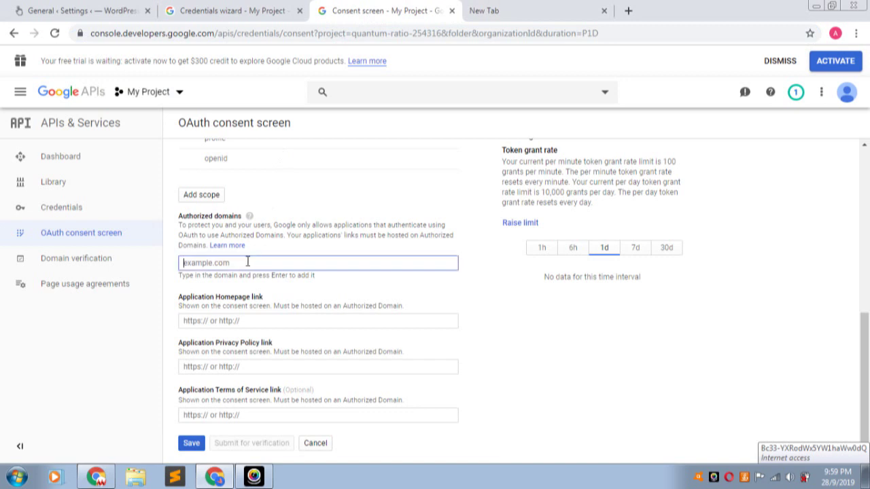
pyautogui.hotkey('ctrl', 'v')
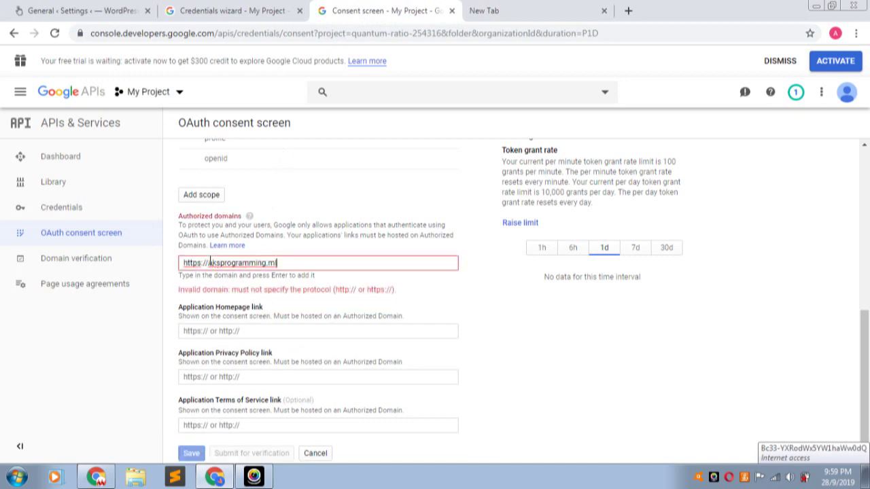
pyautogui.moveTo(208, 262); pyautogui.dragTo(163, 265)
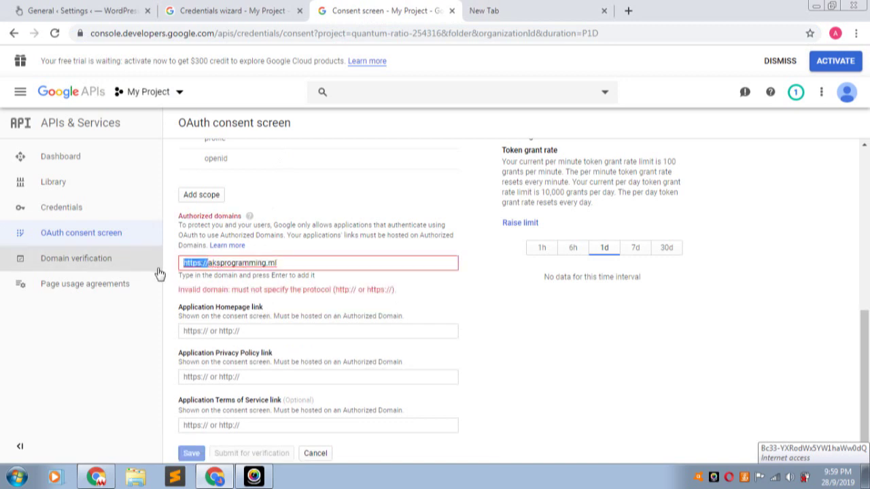
pyautogui.press('BackSpace')
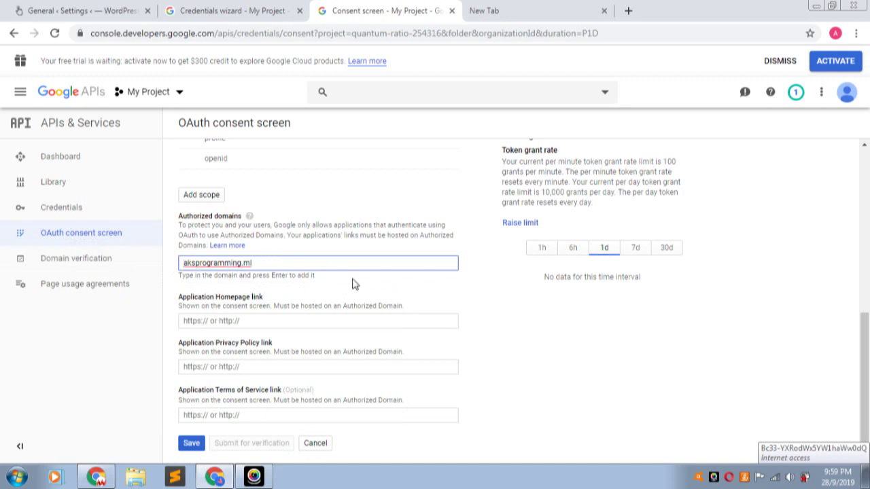
pyautogui.press('Return')
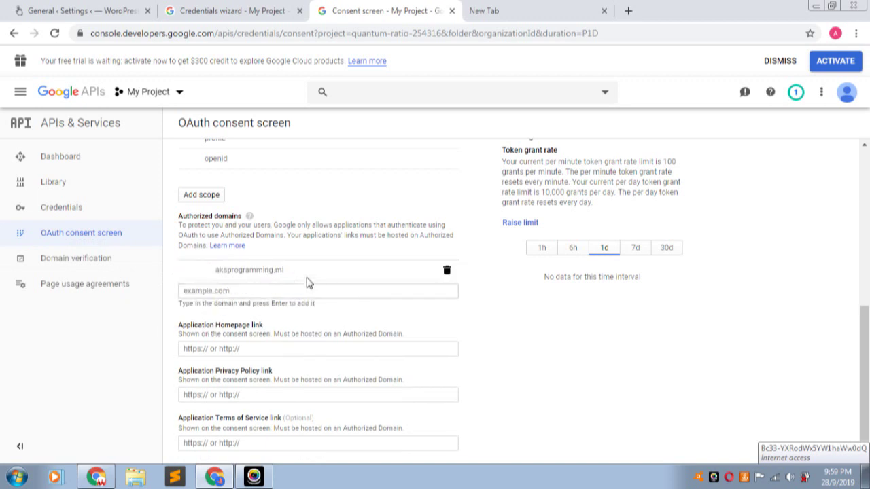
pyautogui.scroll(-1, 282, 290)
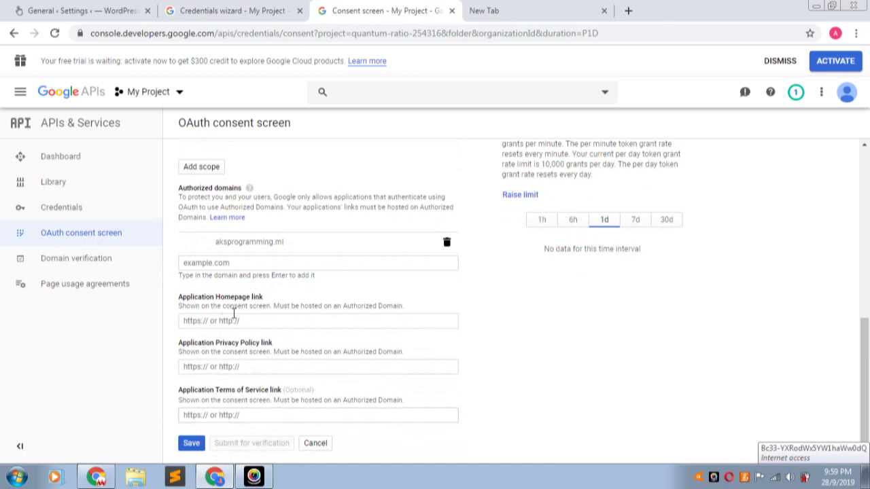
pyautogui.click(238, 320)
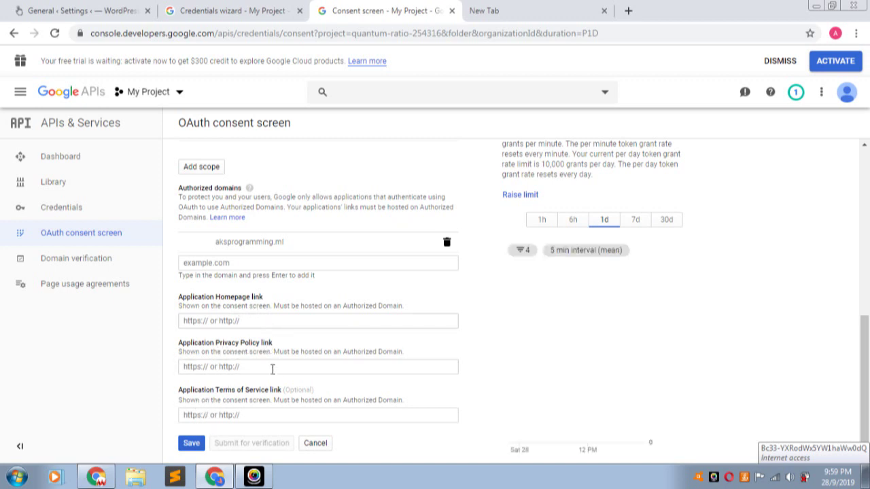
pyautogui.click(192, 445)
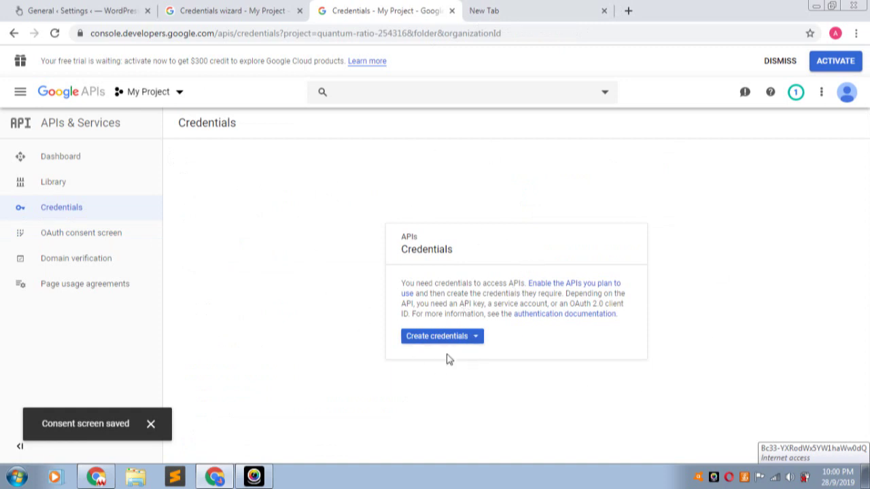
# - Start a Web application OAuth client ID and rename it from 'Web client 1' to 'WP MAIL SMTP'
pyautogui.click(462, 339)
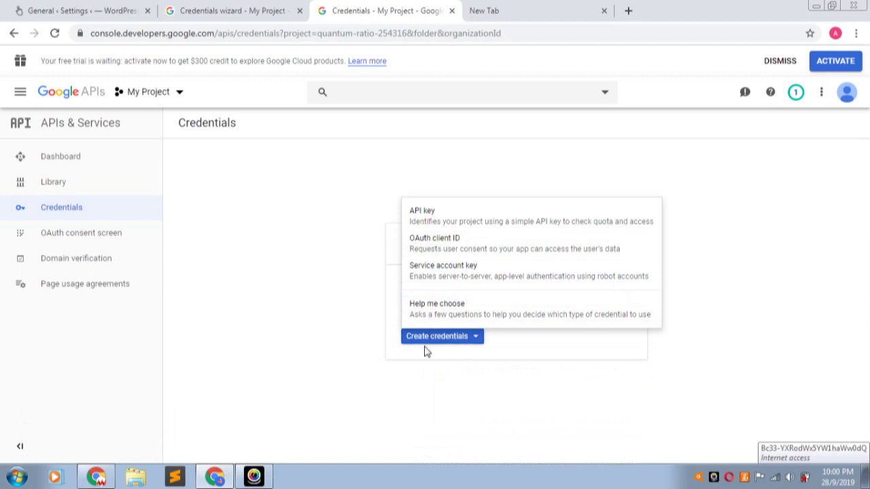
pyautogui.click(445, 246)
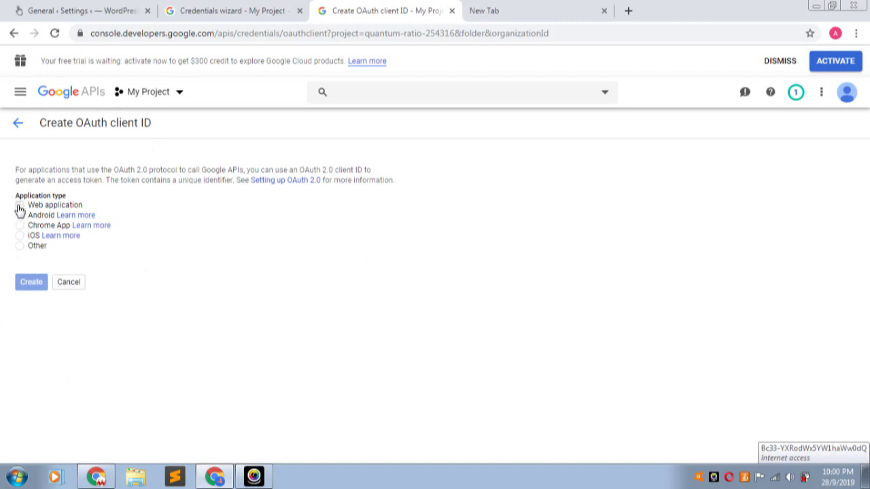
pyautogui.click(20, 207)
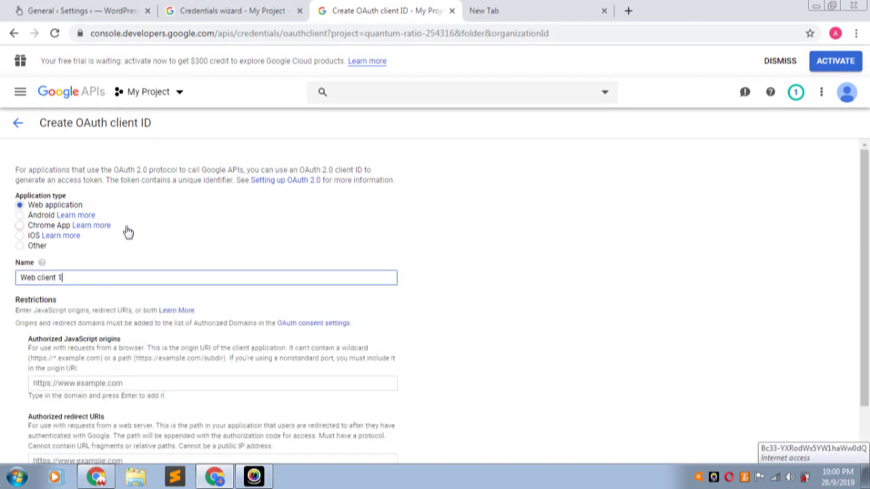
pyautogui.scroll(-1, 62, 274)
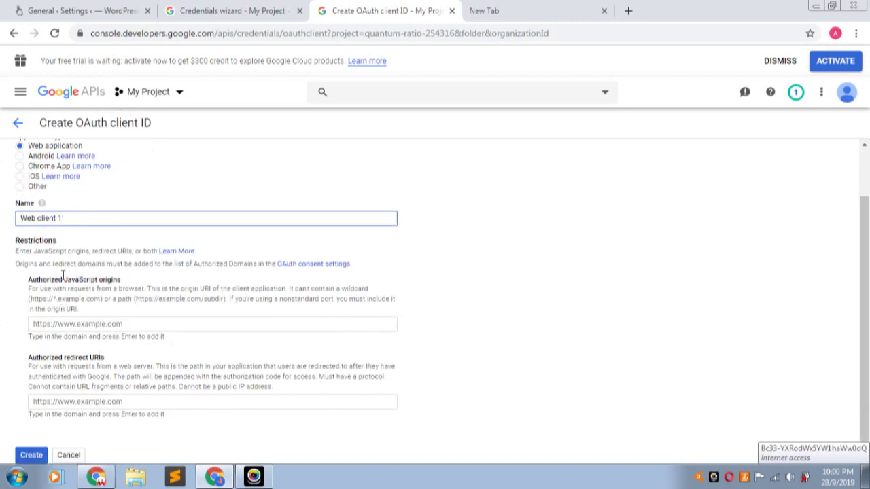
pyautogui.tripleClick(57, 218)
pyautogui.write('W')
pyautogui.moveTo(116, 280); pyautogui.dragTo(30, 286)
pyautogui.click(291, 330)
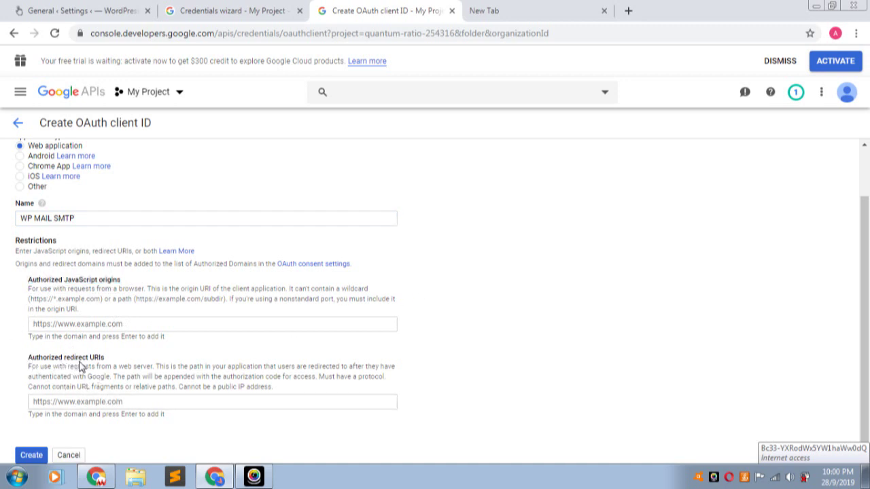
# - Copy WP Mail SMTP's authorized redirect URI and place the cursor in the Google form's Authorized redirect URIs box
pyautogui.click(82, 16)
pyautogui.scroll(-8, 190, 224)
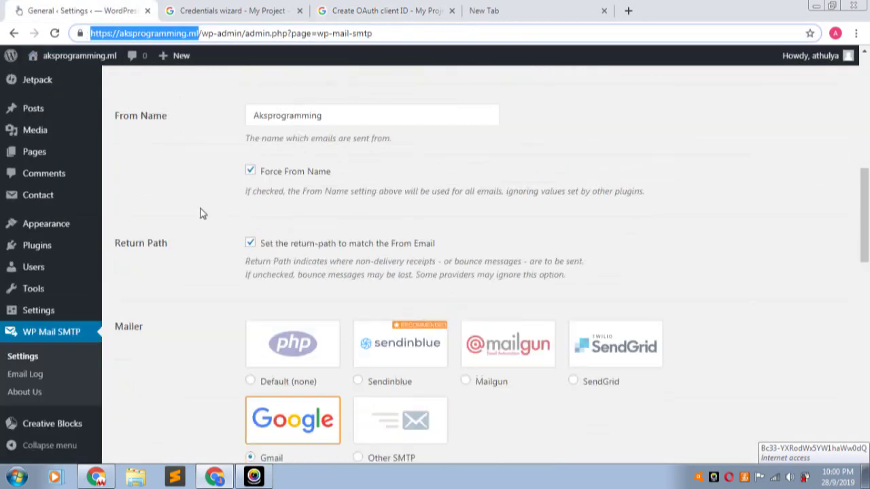
pyautogui.scroll(8, 258, 191)
pyautogui.scroll(-8, 320, 204)
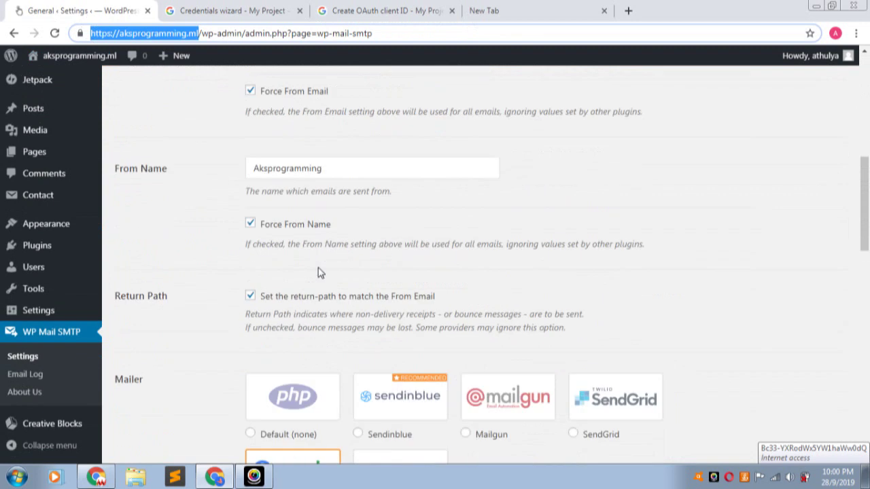
pyautogui.scroll(-10, 312, 269)
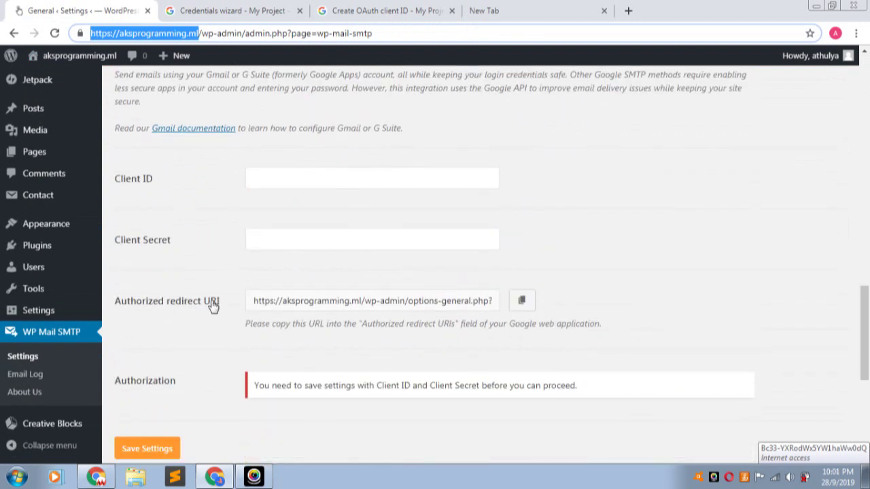
pyautogui.click(522, 302)
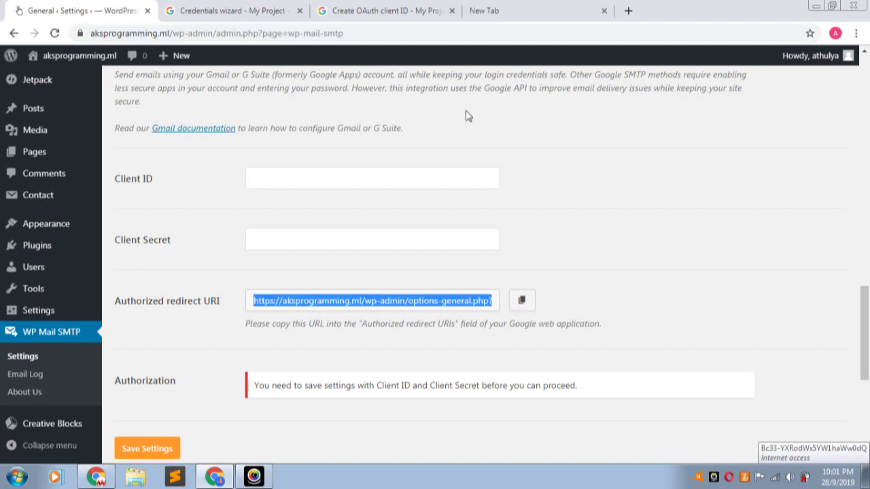
pyautogui.click(400, 13)
pyautogui.click(73, 401)
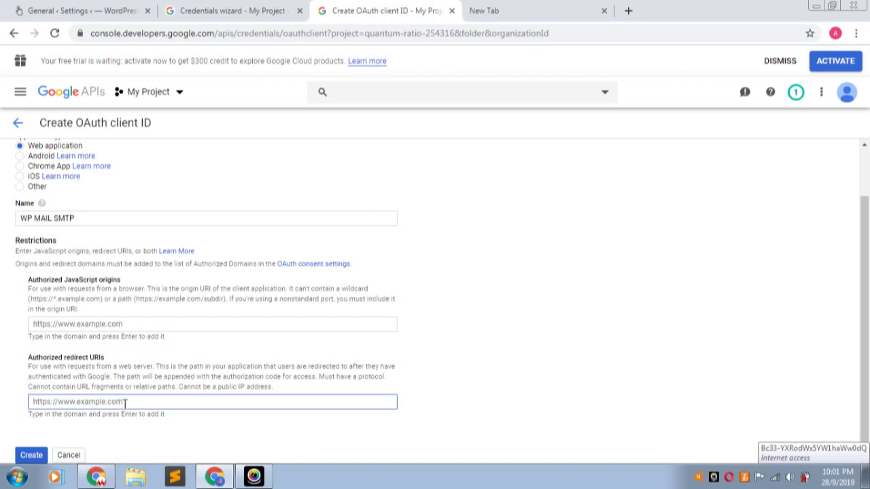
# - Paste the redirect URI and create the WP MAIL SMTP OAuth client
pyautogui.hotkey('ctrl', 'v')
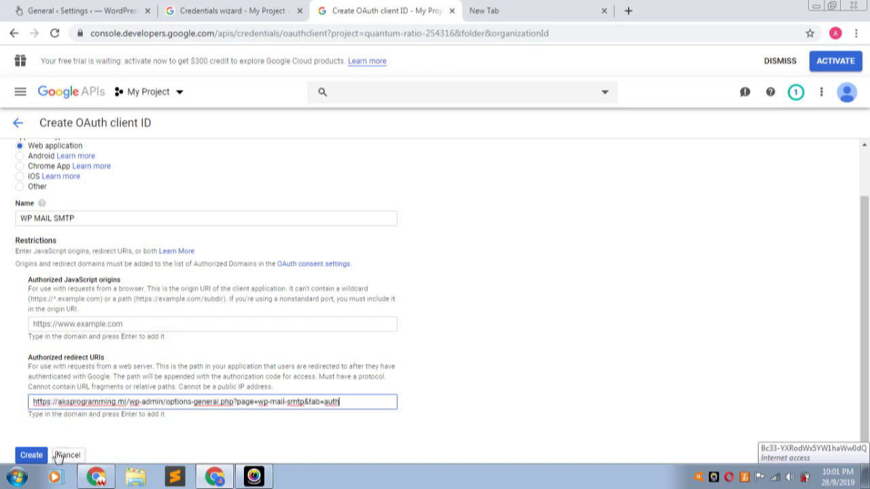
pyautogui.click(32, 455)
pyautogui.click(32, 456)
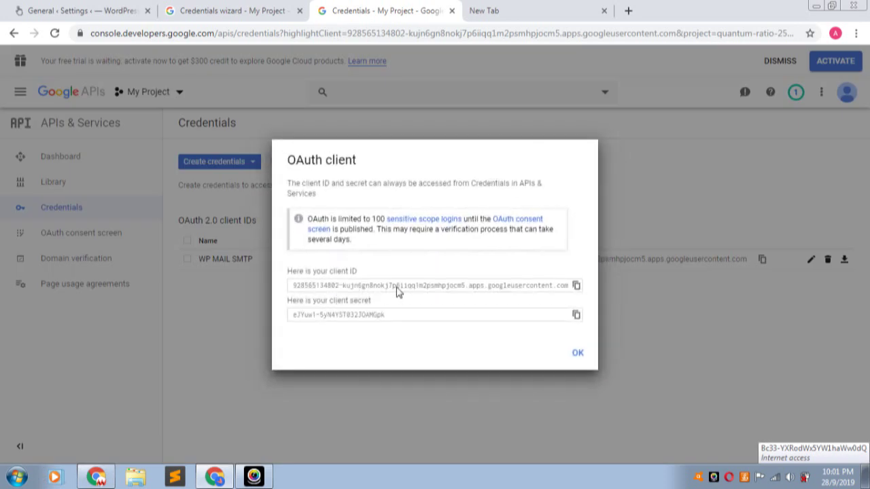
# - Copy the new client ID into WP Mail SMTP's Client ID field
pyautogui.click(575, 286)
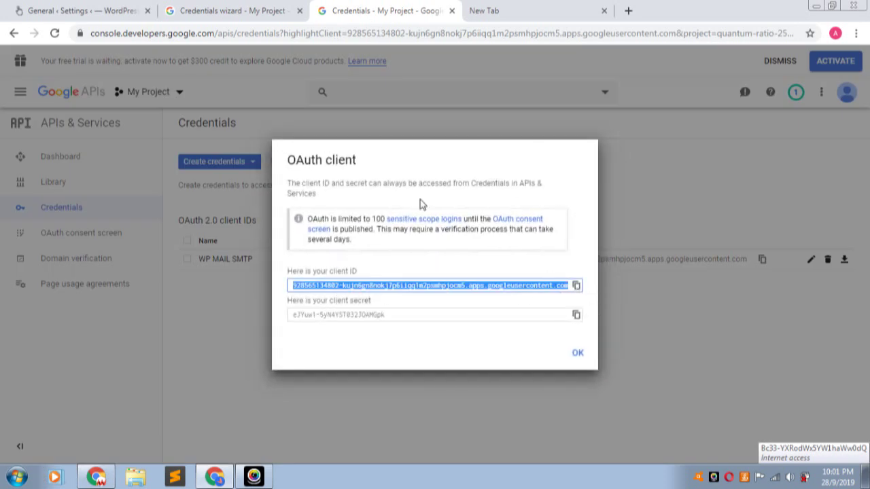
pyautogui.click(138, 8)
pyautogui.click(297, 175)
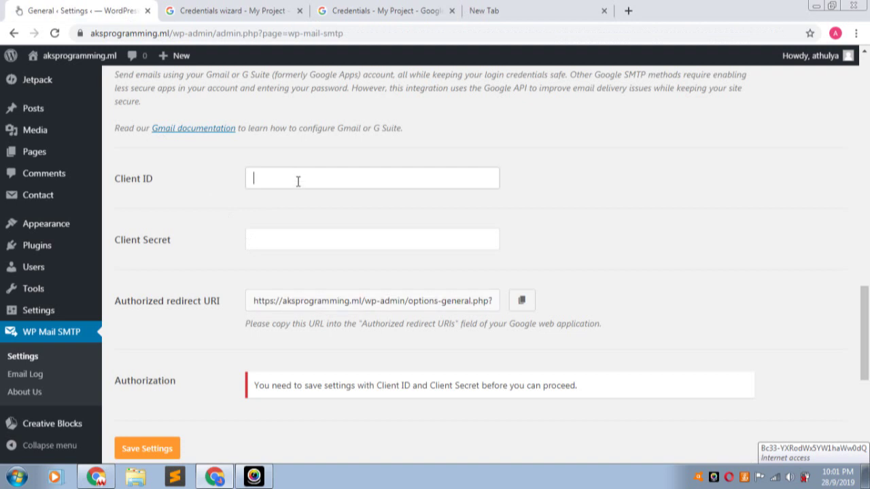
pyautogui.hotkey('ctrl', 'v')
# - Copy the OAuth client's secret into WP Mail SMTP's Client Secret field
pyautogui.click(367, 9)
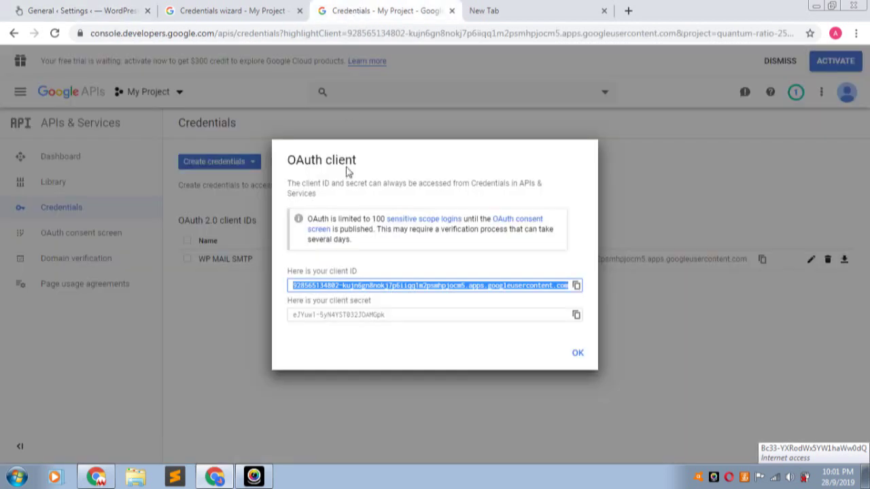
pyautogui.click(576, 315)
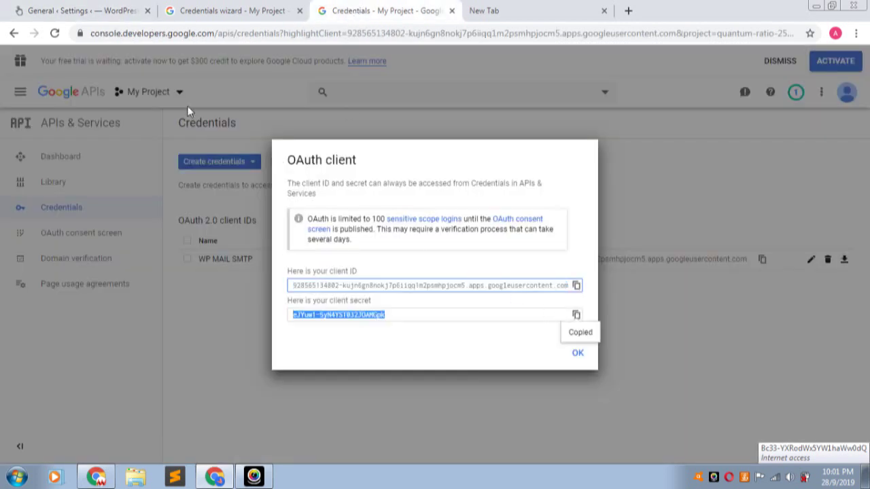
pyautogui.click(107, 7)
pyautogui.click(333, 238)
pyautogui.hotkey('ctrl', 'v')
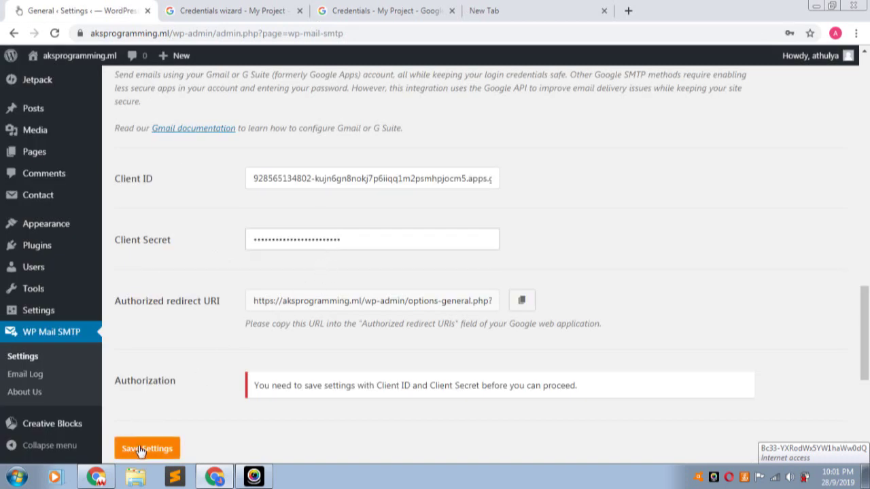
# - Save the WP Mail SMTP settings and scroll down to the Google authorization section
pyautogui.click(144, 451)
pyautogui.scroll(-3, 252, 177)
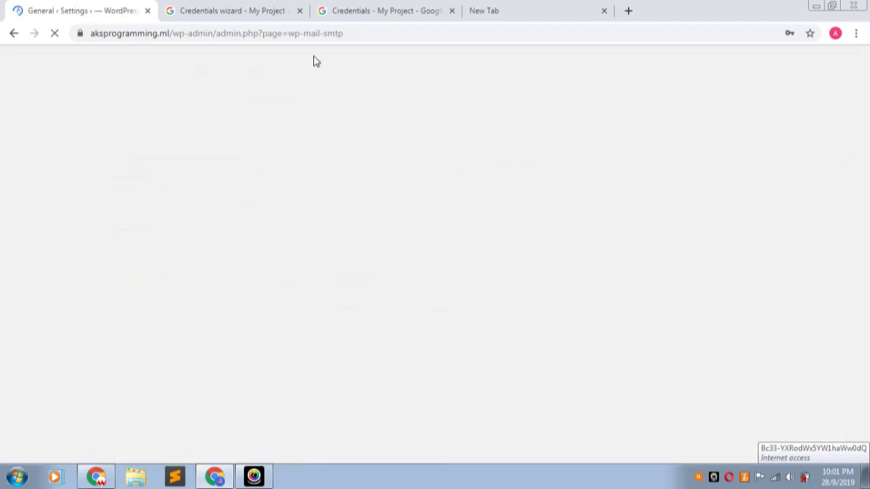
pyautogui.scroll(-3, 307, 216)
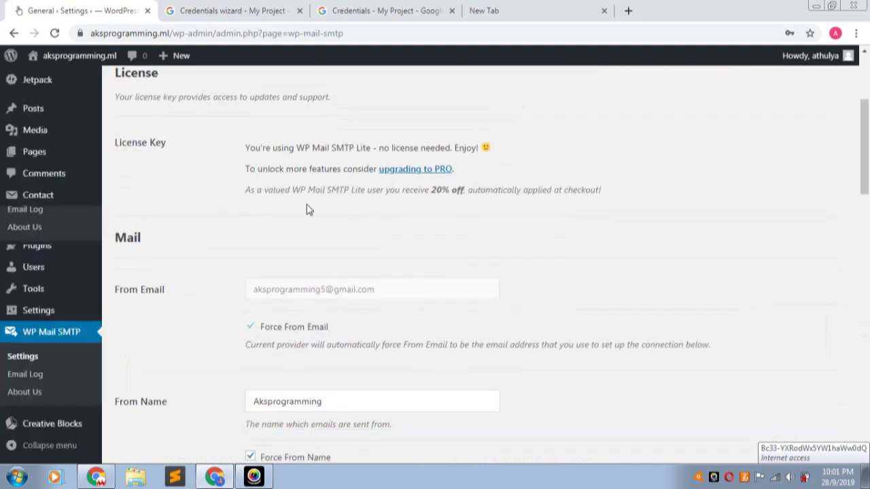
pyautogui.scroll(-15, 309, 204)
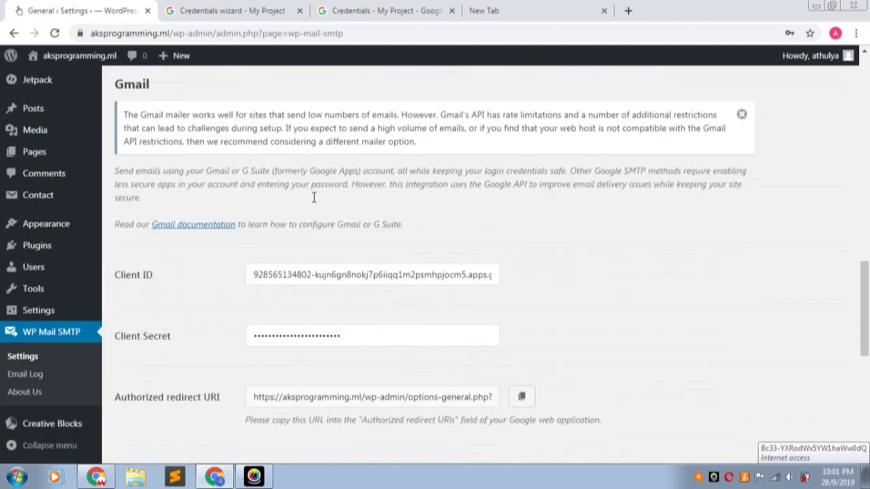
pyautogui.scroll(-1, 314, 202)
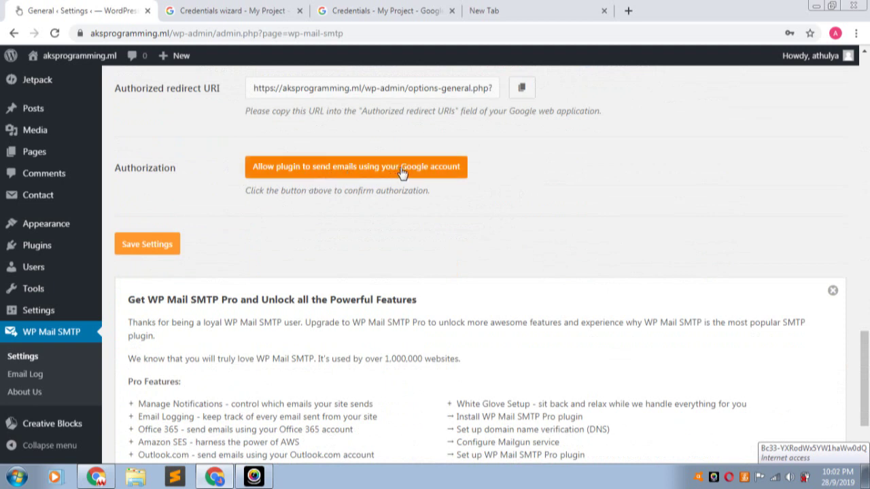
pyautogui.click(324, 170)
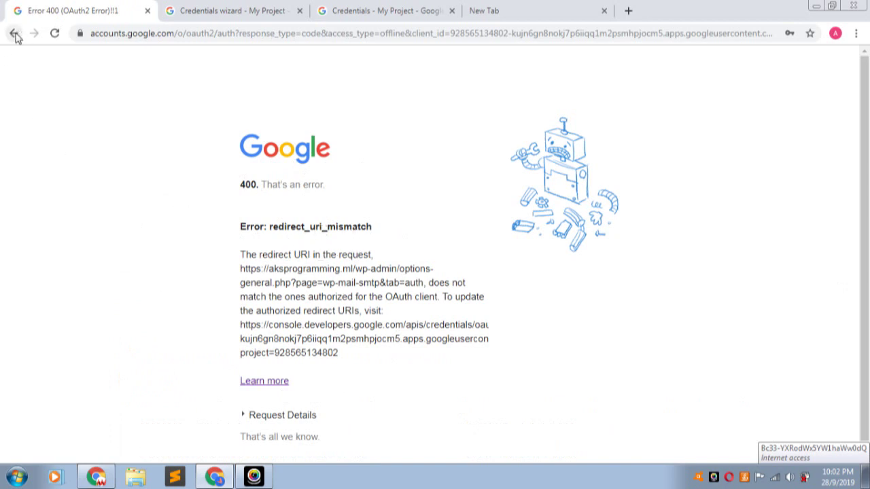
pyautogui.scroll(-1, 460, 235)
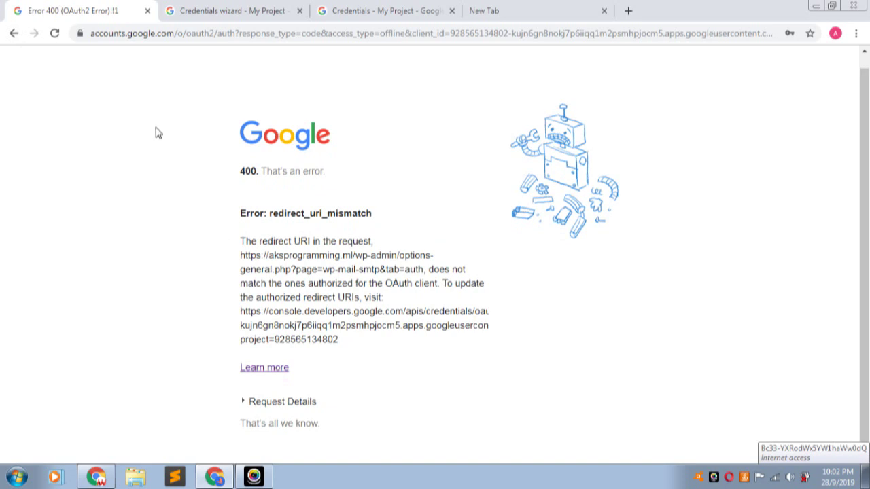
pyautogui.click(13, 34)
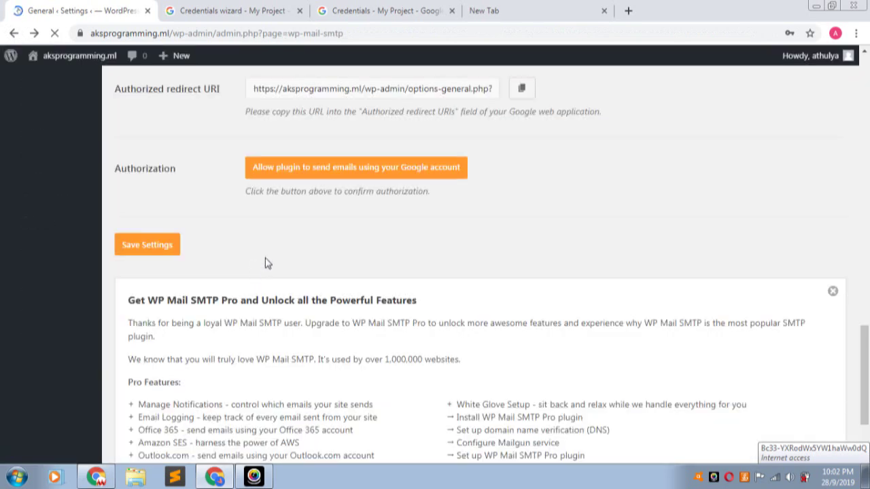
# - Copy the plugin's authorized redirect URI again and dismiss the OAuth client details dialog
pyautogui.scroll(3, 285, 204)
pyautogui.scroll(1, 286, 197)
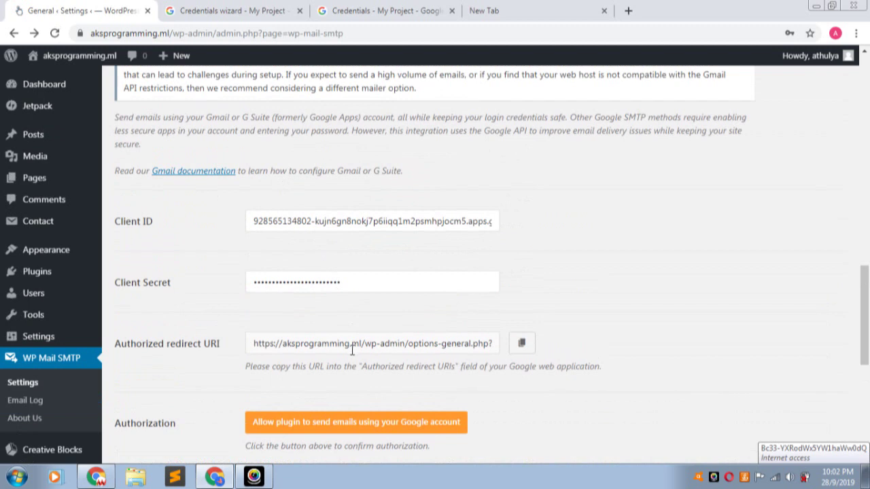
pyautogui.click(386, 345)
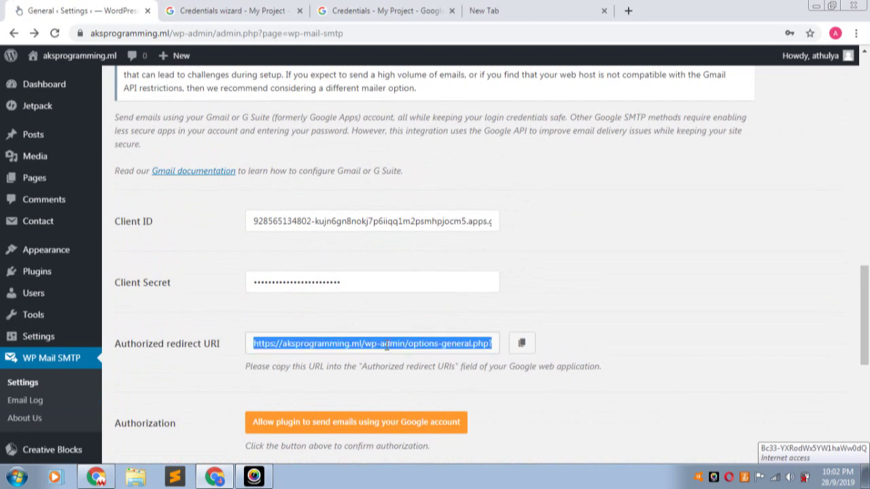
pyautogui.click(485, 10)
pyautogui.click(390, 9)
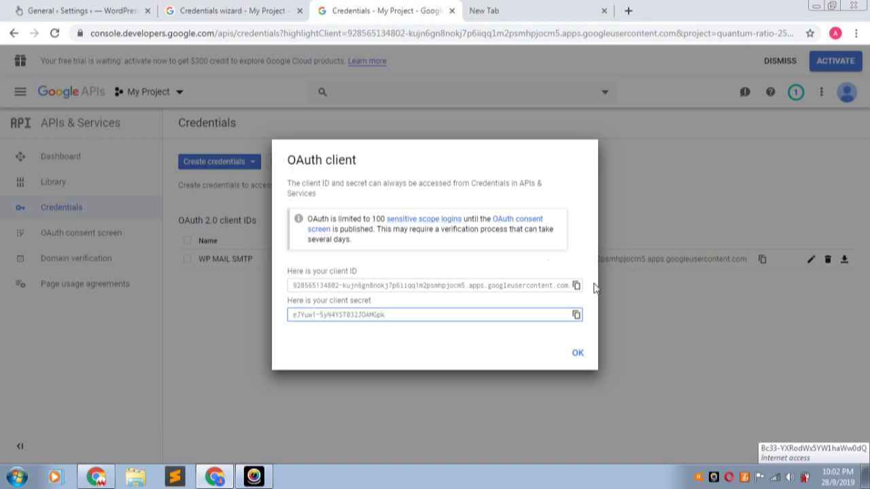
pyautogui.click(578, 355)
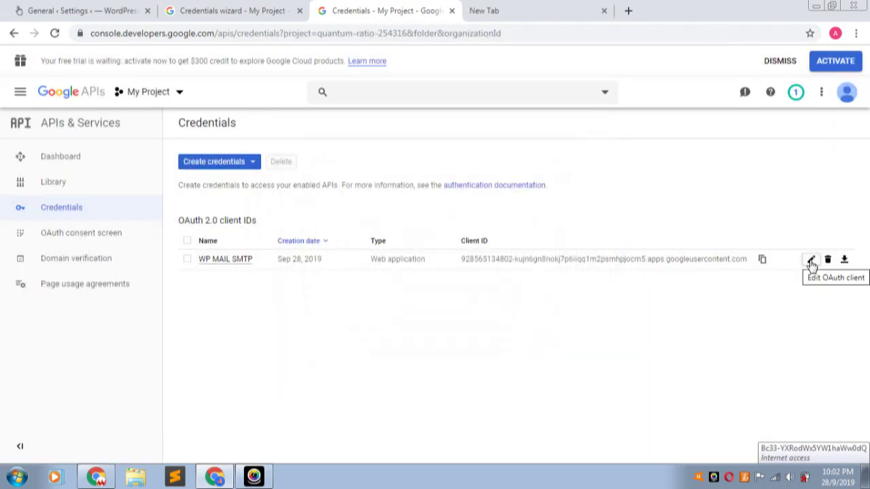
# - Add the redirect URI to the WP MAIL SMTP client's Authorized redirect URIs and save it
pyautogui.click(811, 261)
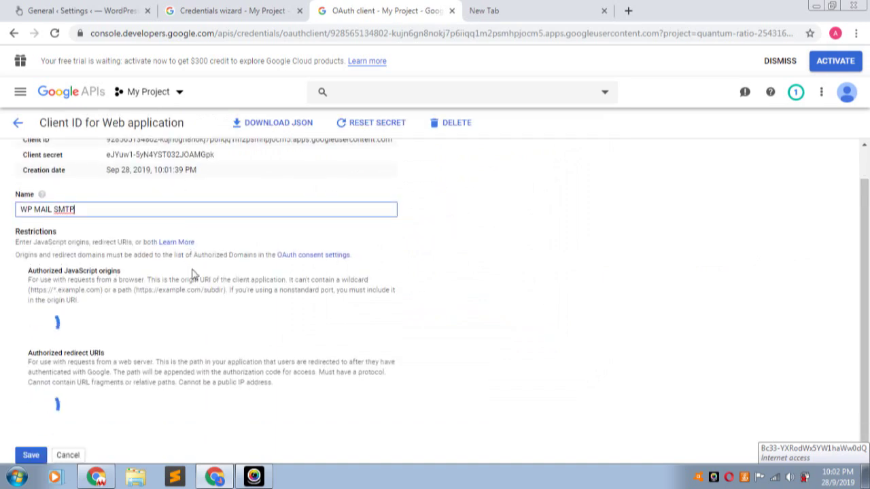
pyautogui.click(79, 401)
pyautogui.hotkey('ctrl', 'v')
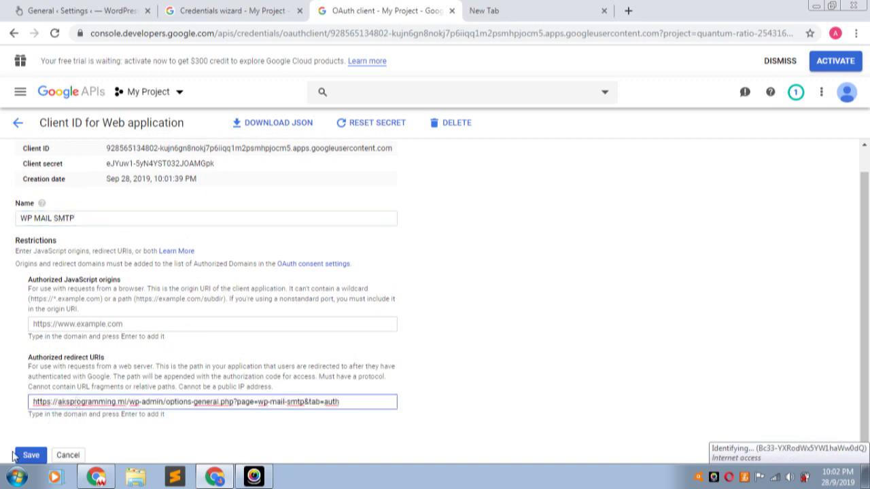
pyautogui.click(30, 457)
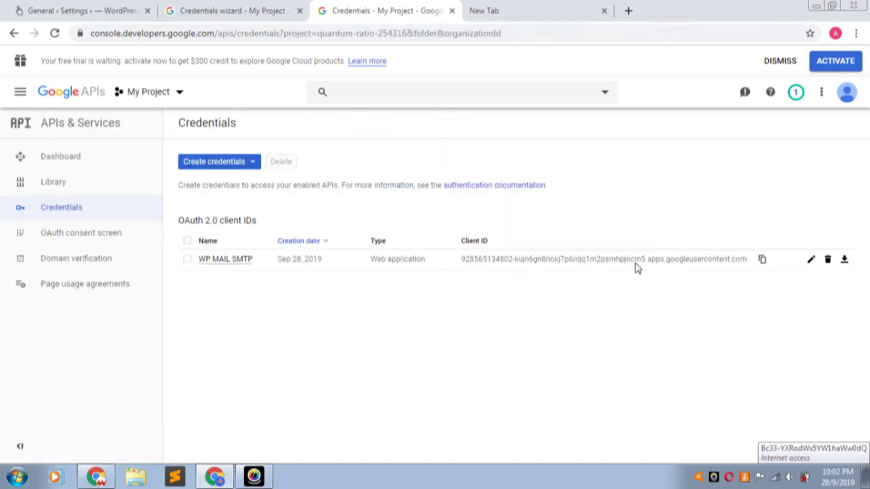
# - Replace WP Mail SMTP's Client ID with the WP MAIL SMTP client's ID
pyautogui.click(762, 260)
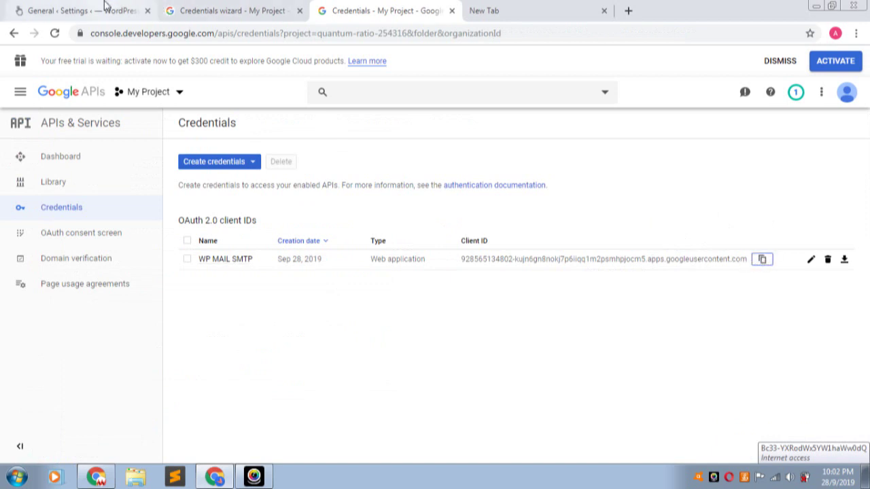
pyautogui.click(102, 9)
pyautogui.click(355, 227)
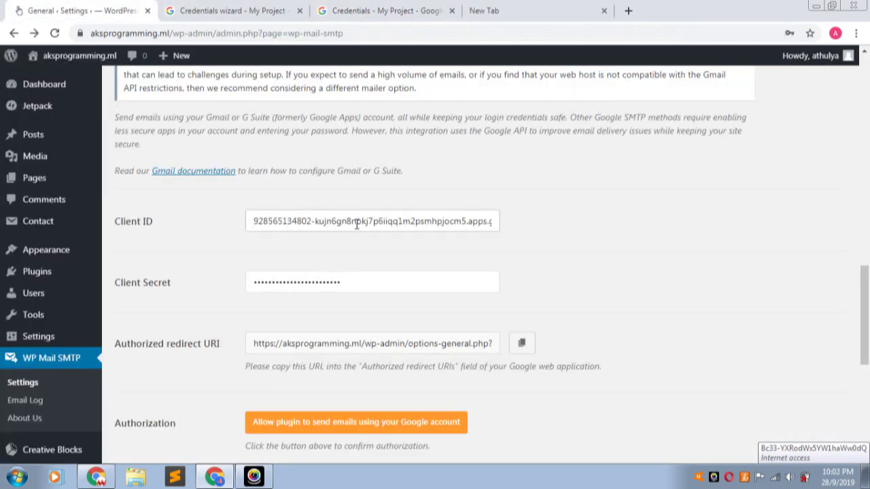
pyautogui.hotkey('ctrl', 'a')
pyautogui.hotkey('ctrl', 'v')
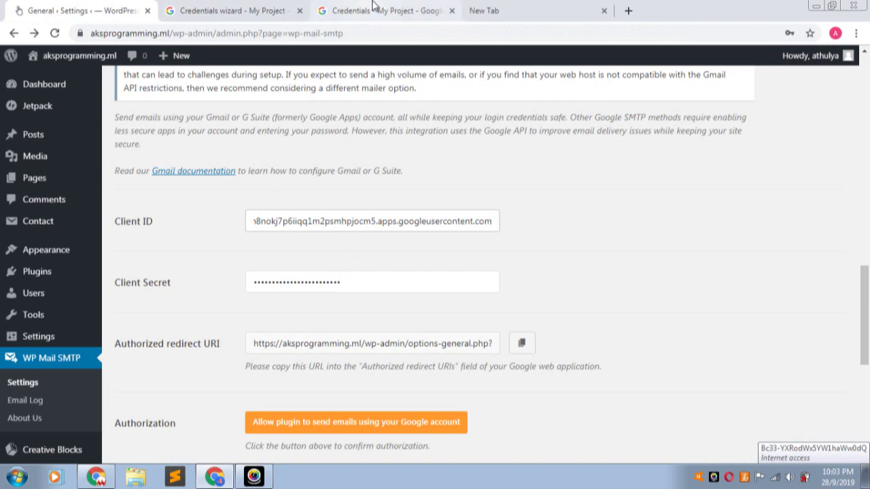
# - Copy the client secret from the WP MAIL SMTP client over WP Mail SMTP's Client Secret
pyautogui.click(377, 10)
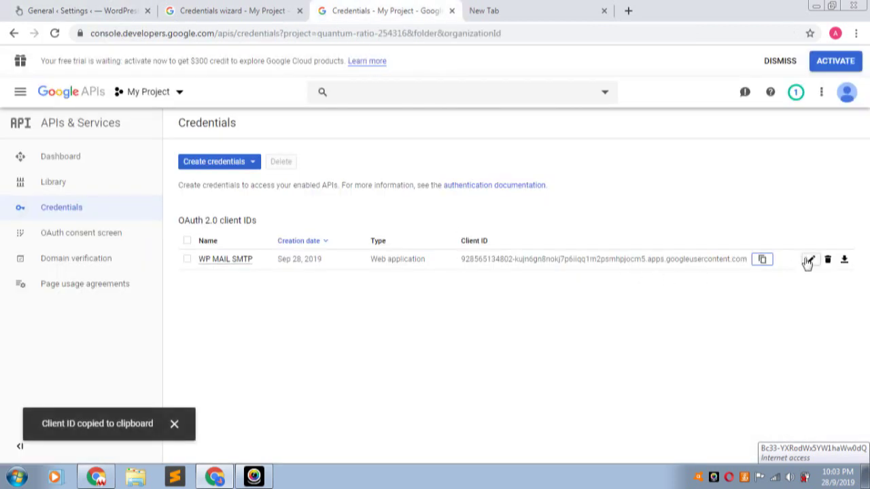
pyautogui.click(809, 261)
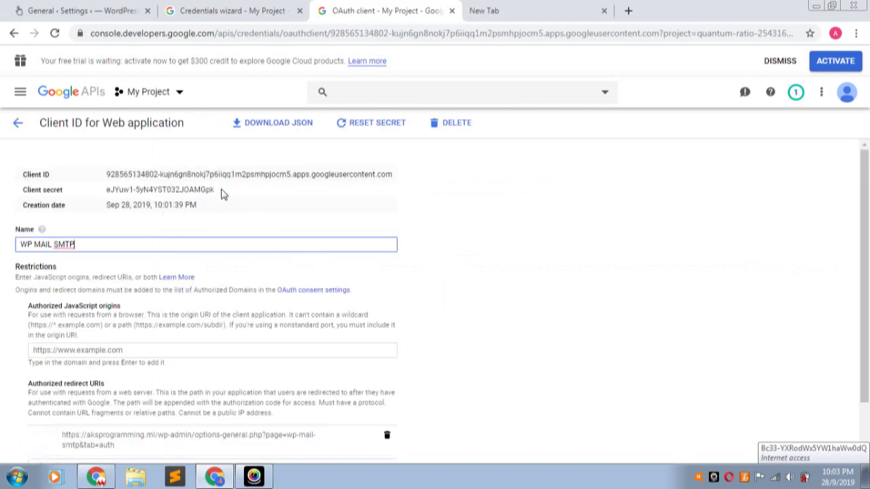
pyautogui.moveTo(220, 194); pyautogui.dragTo(111, 191)
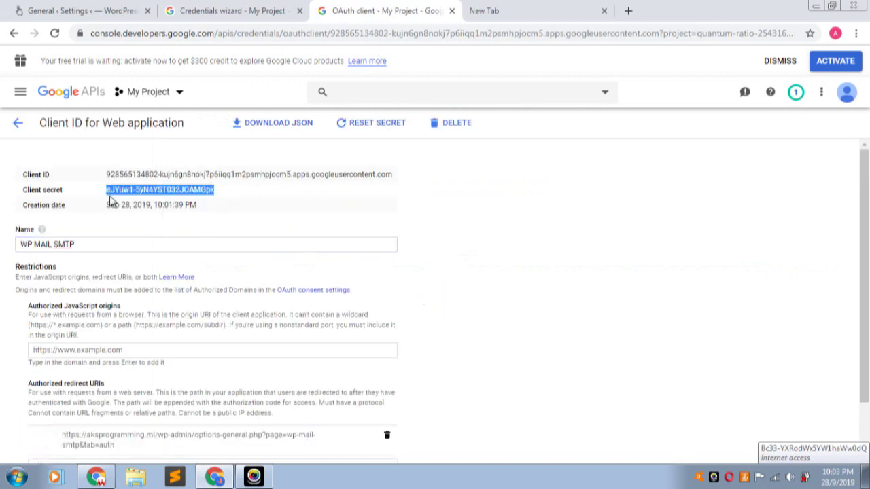
pyautogui.click(89, 8)
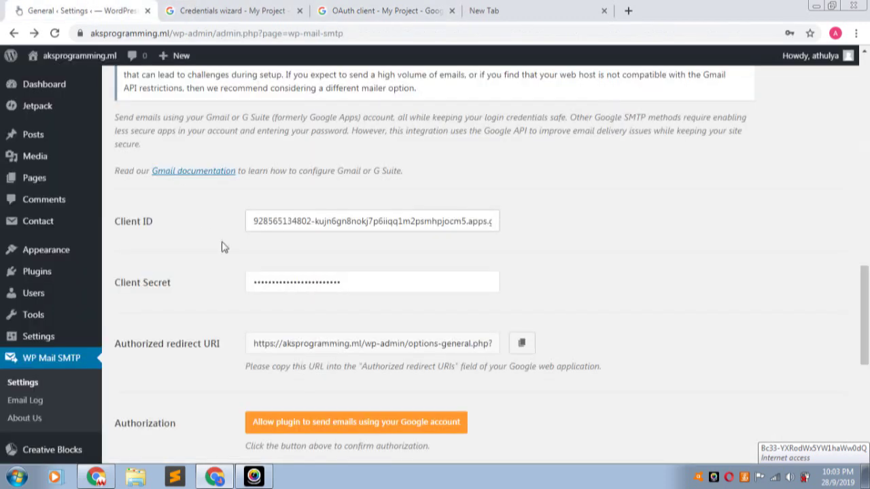
pyautogui.click(319, 282)
pyautogui.hotkey('ctrl', 'a')
pyautogui.hotkey('ctrl', 'v')
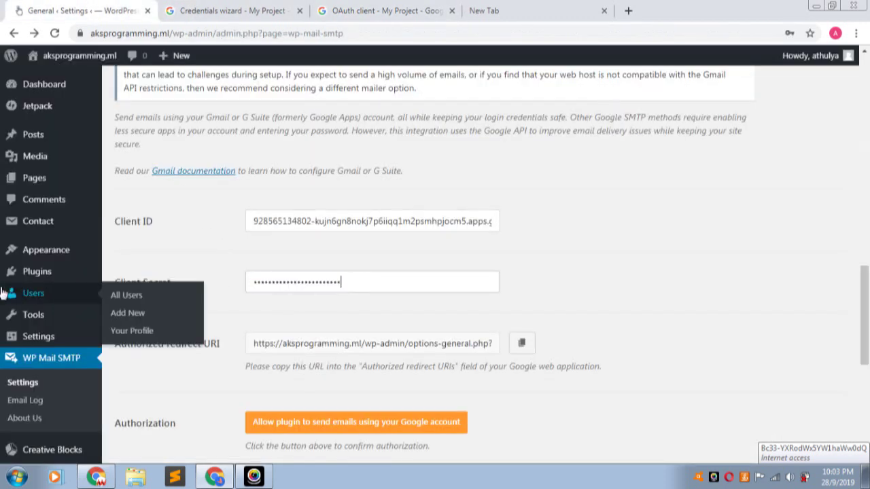
# - Save the Gmail mailer settings and scroll down to the authorization option
pyautogui.scroll(-4, 532, 277)
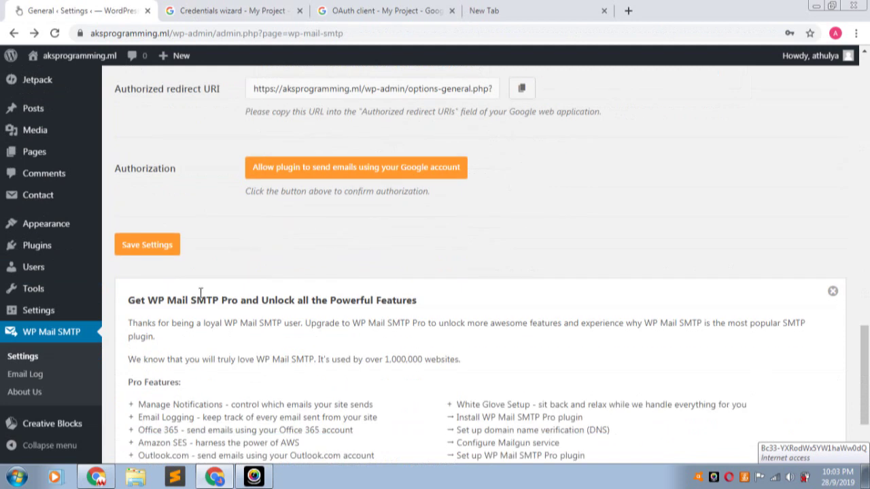
pyautogui.click(165, 253)
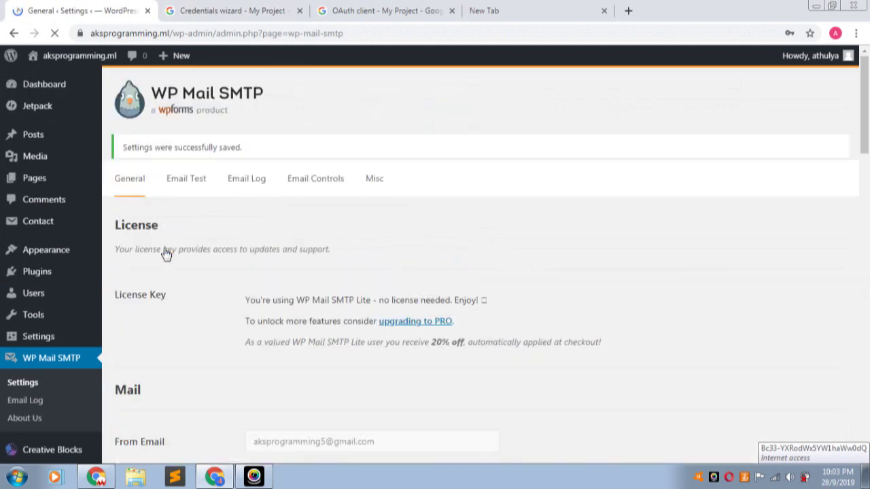
pyautogui.scroll(-8, 167, 252)
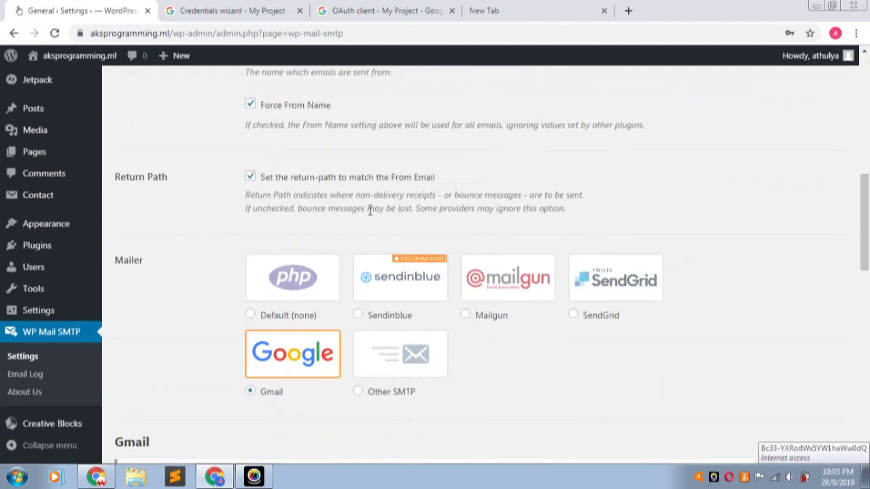
pyautogui.scroll(-8, 363, 270)
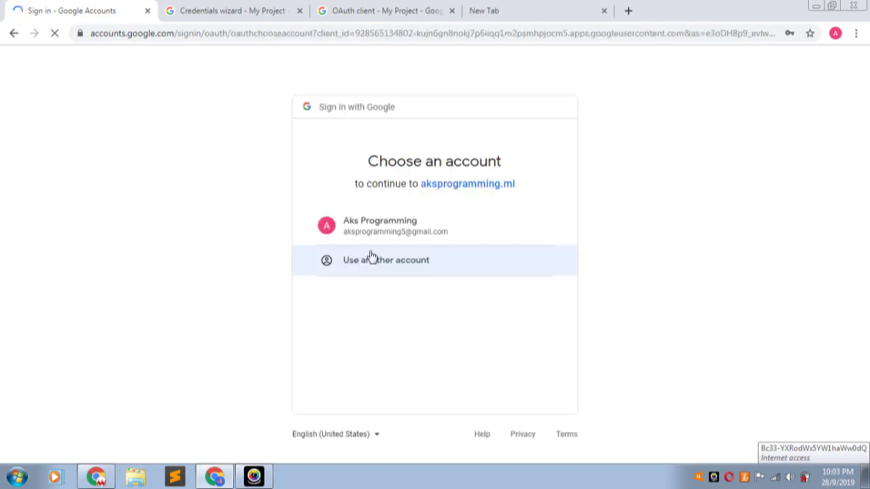
# - Choose the site's Gmail account and proceed past the unverified app warning
pyautogui.click(409, 234)
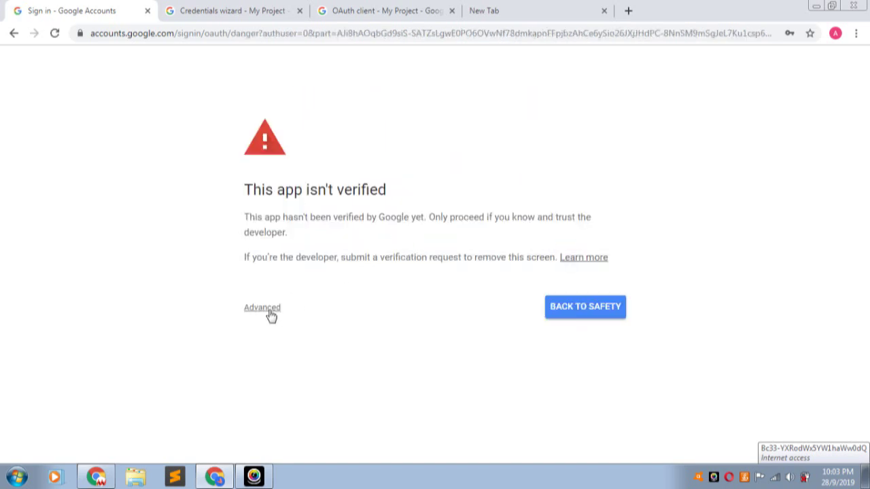
pyautogui.click(268, 309)
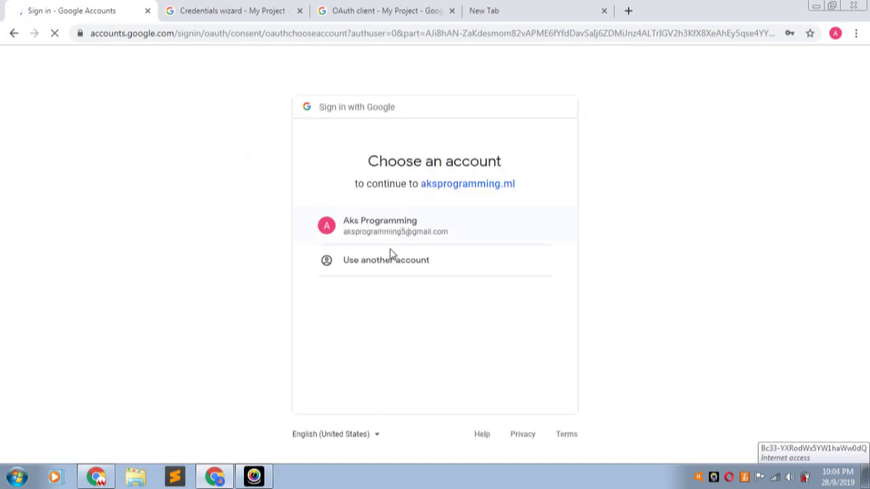
pyautogui.click(389, 257)
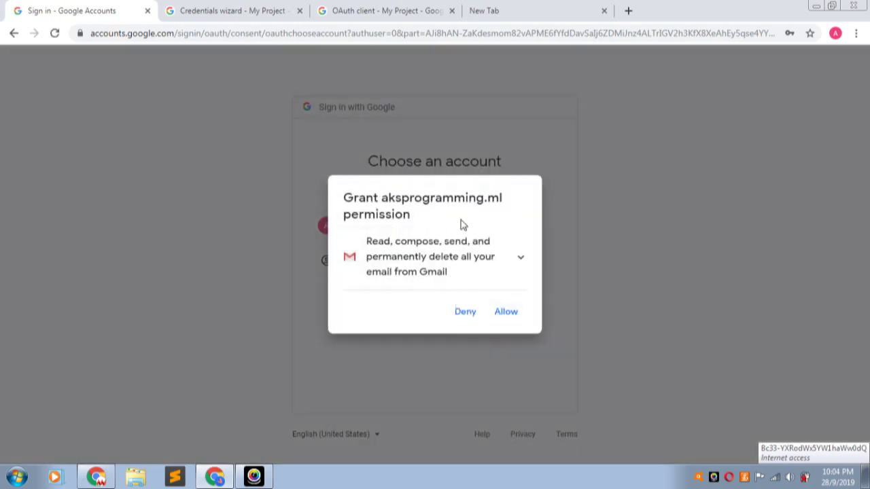
# - Allow aksprogramming.ml to send Gmail and confirm the permission choices
pyautogui.click(500, 315)
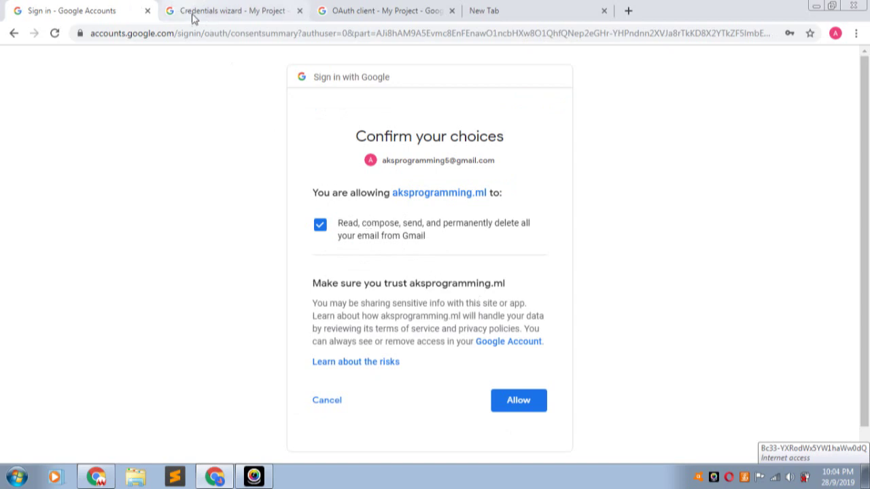
pyautogui.click(525, 408)
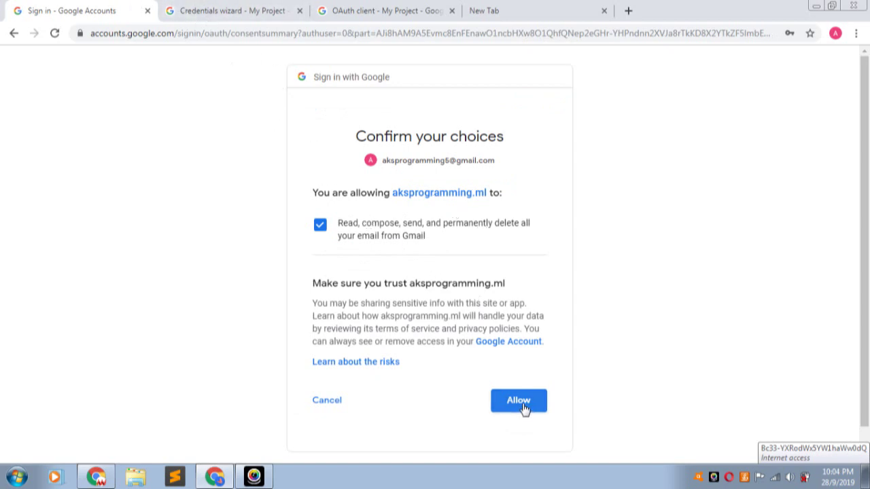
pyautogui.click(519, 401)
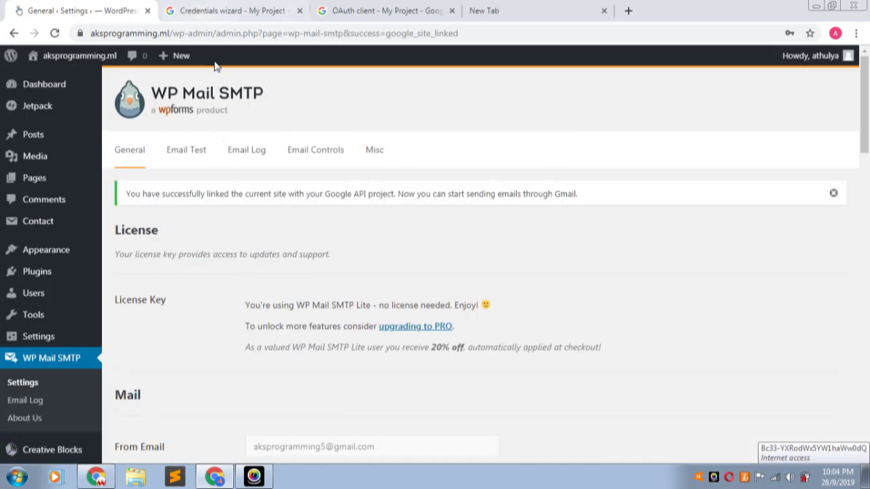
pyautogui.scroll(-2, 313, 233)
pyautogui.scroll(-5, 313, 234)
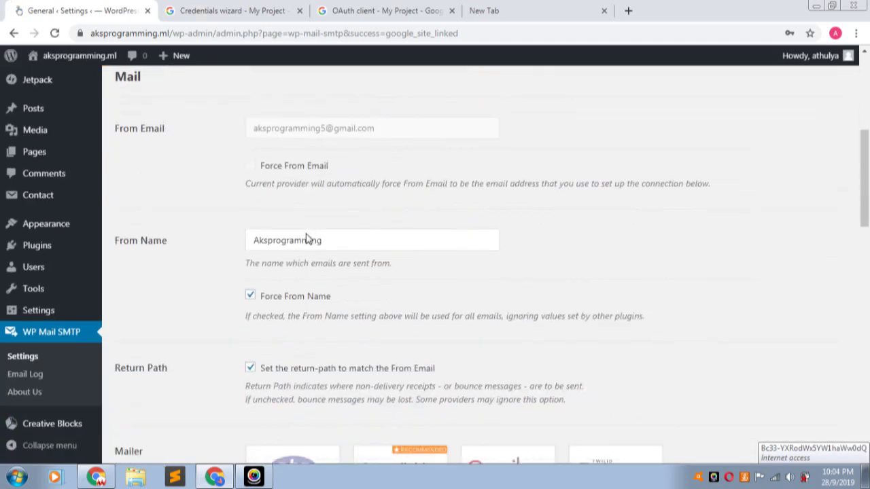
pyautogui.scroll(-7, 363, 255)
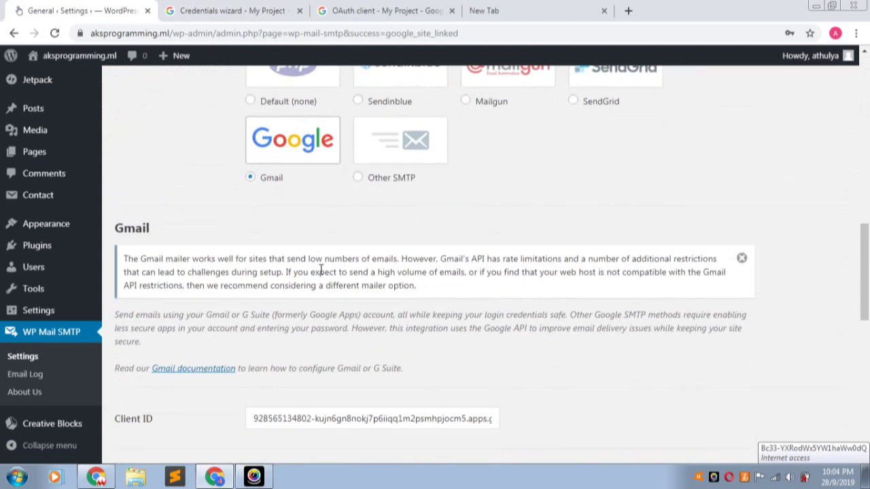
pyautogui.scroll(-2, 317, 286)
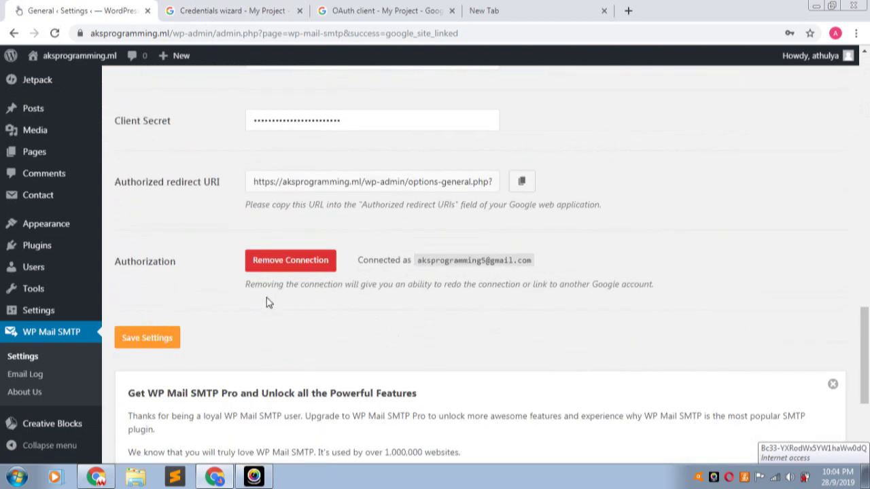
pyautogui.scroll(9, 268, 301)
pyautogui.scroll(6, 378, 202)
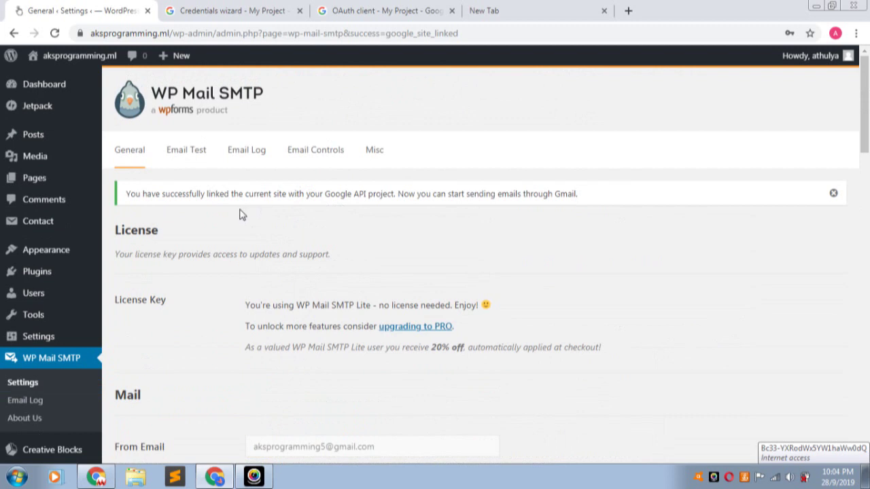
pyautogui.scroll(-12, 437, 193)
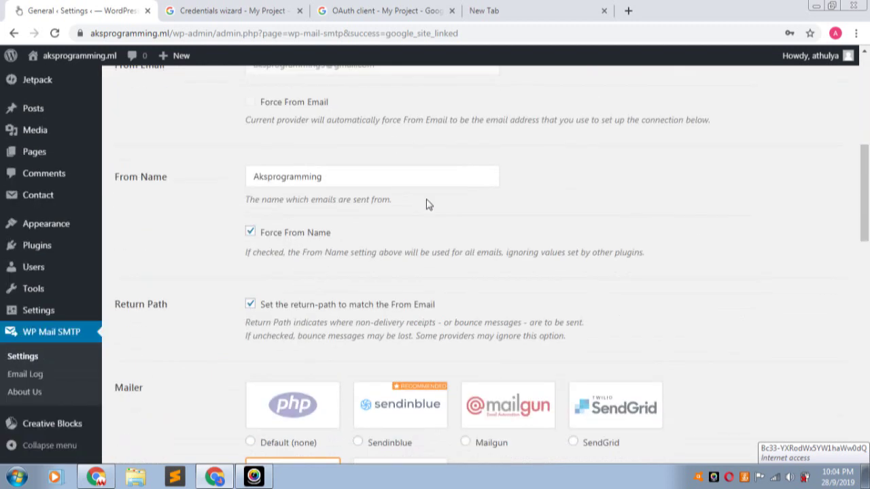
pyautogui.scroll(-2, 409, 234)
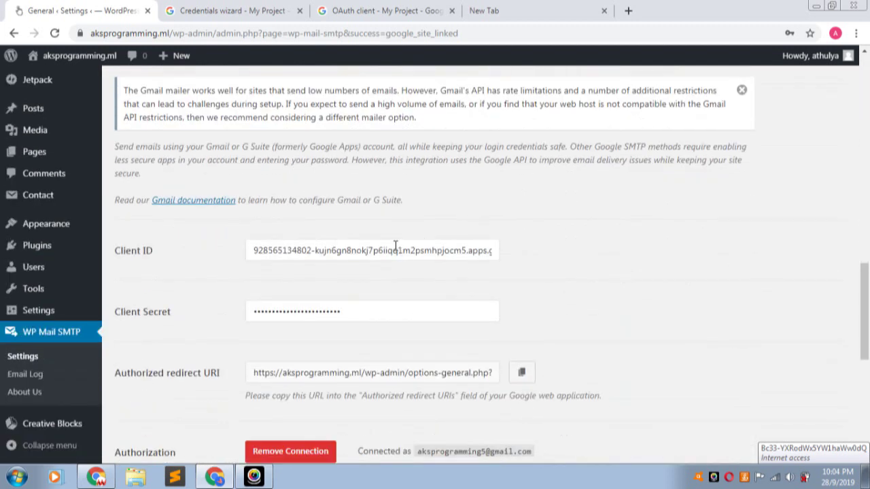
pyautogui.scroll(-3, 397, 251)
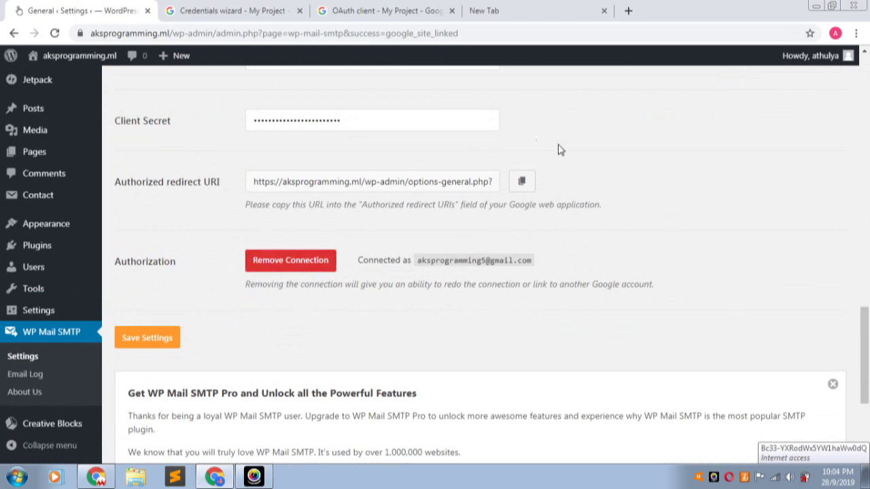
pyautogui.scroll(4, 320, 227)
pyautogui.scroll(10, 329, 259)
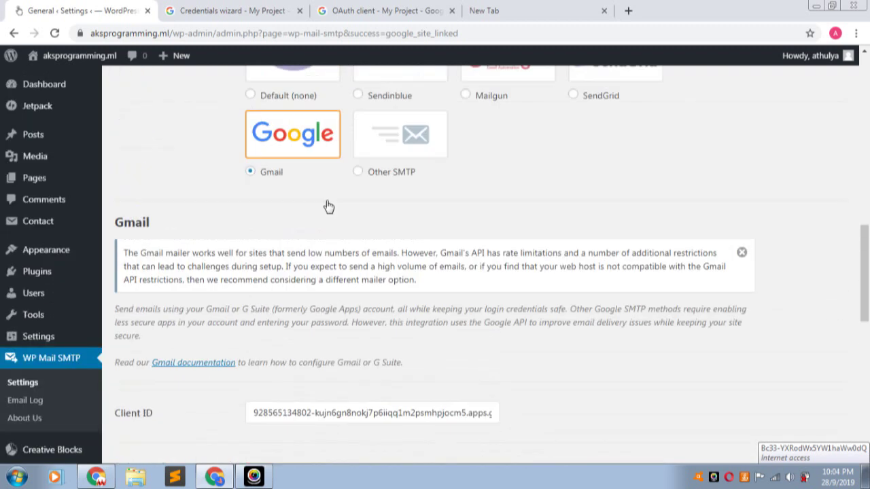
pyautogui.scroll(1, 288, 219)
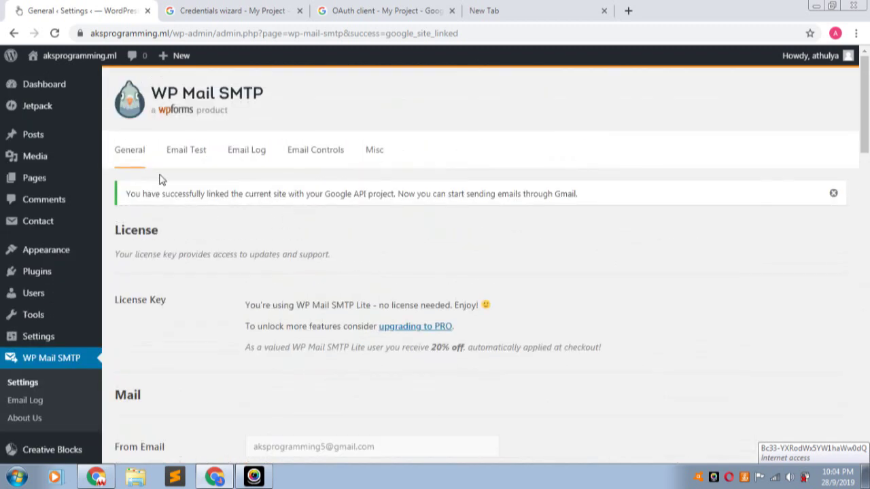